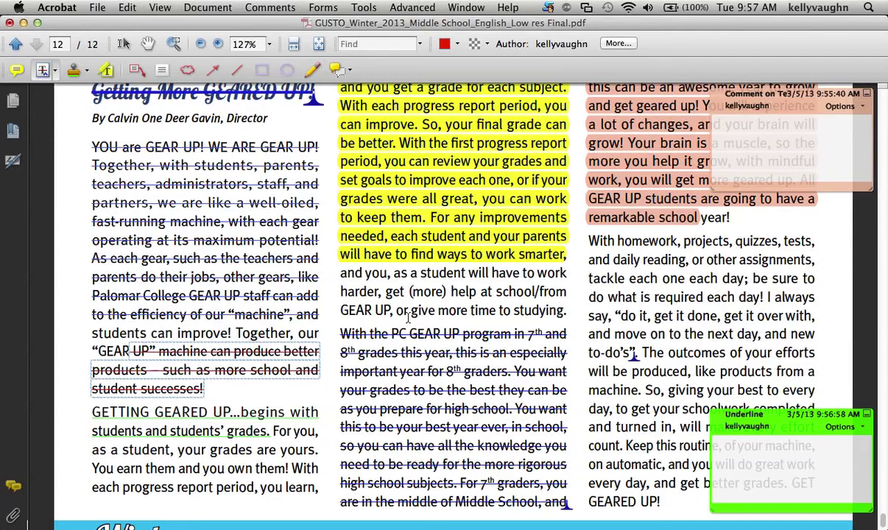
# Draw two crossing diagonal lines over the pcGEARUP bird logo on page 12 and delete the second one
pyautogui.scroll(5, 409, 318)
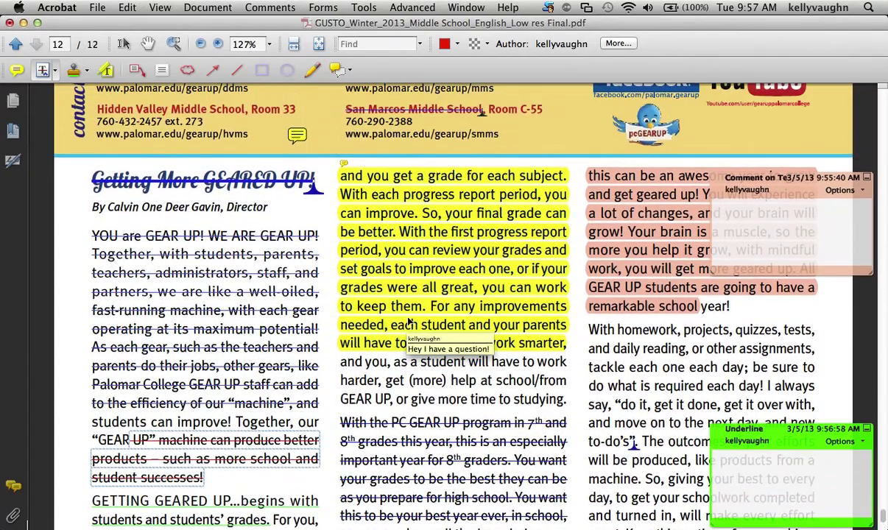
pyautogui.scroll(3, 409, 322)
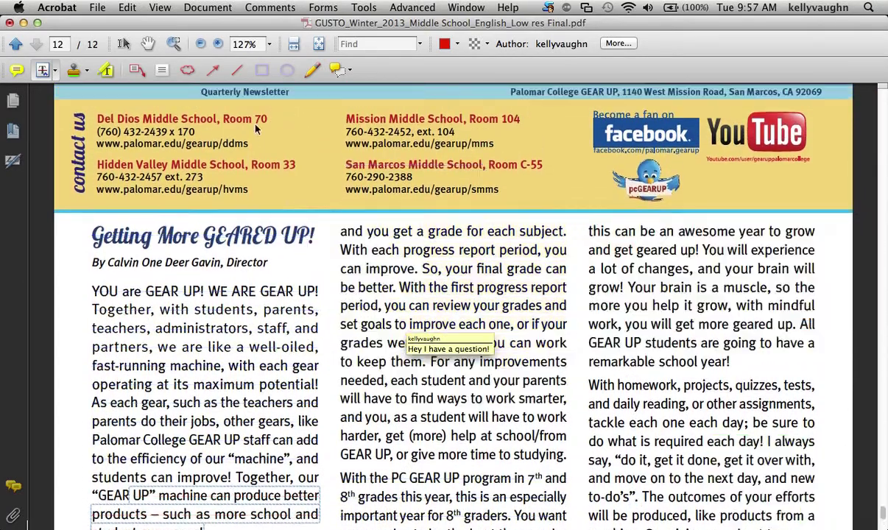
pyautogui.scroll(3, 239, 88)
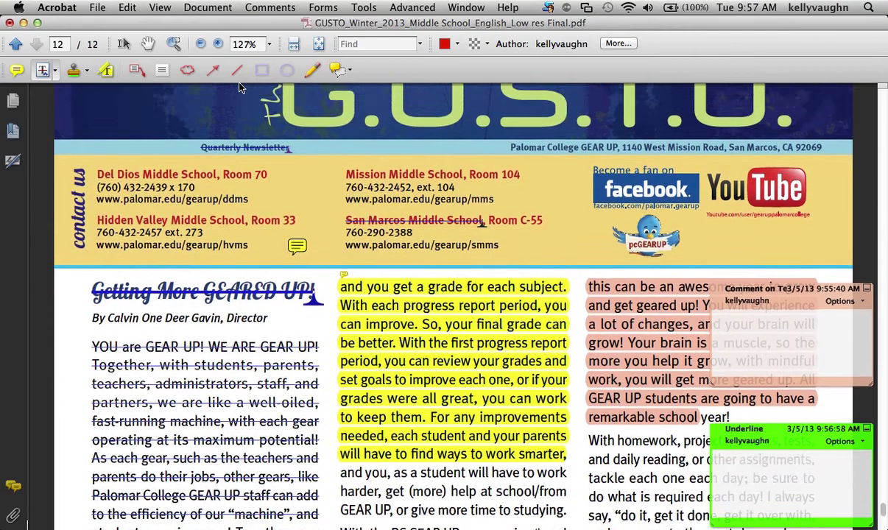
pyautogui.scroll(4, 240, 87)
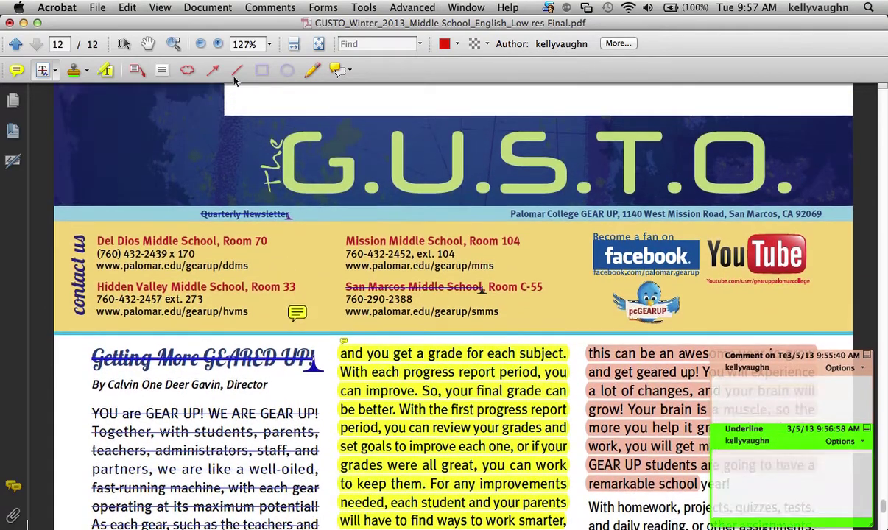
pyautogui.click(236, 71)
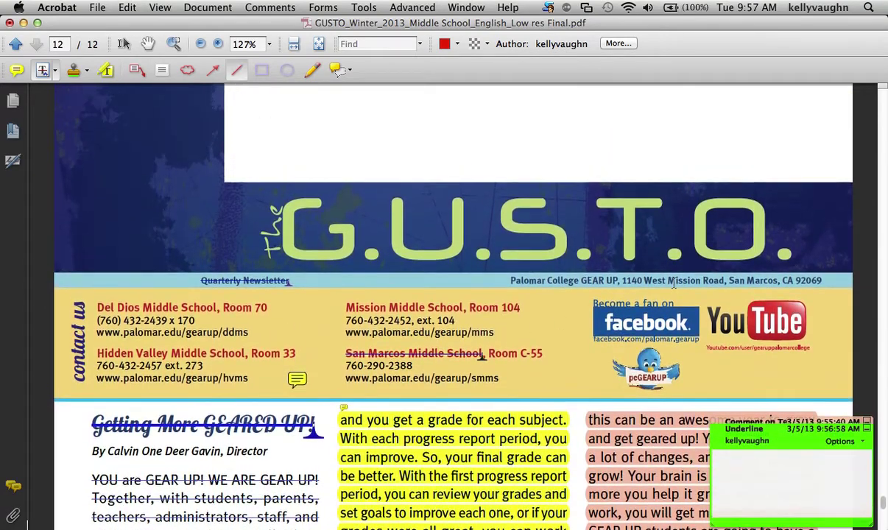
pyautogui.click(236, 71)
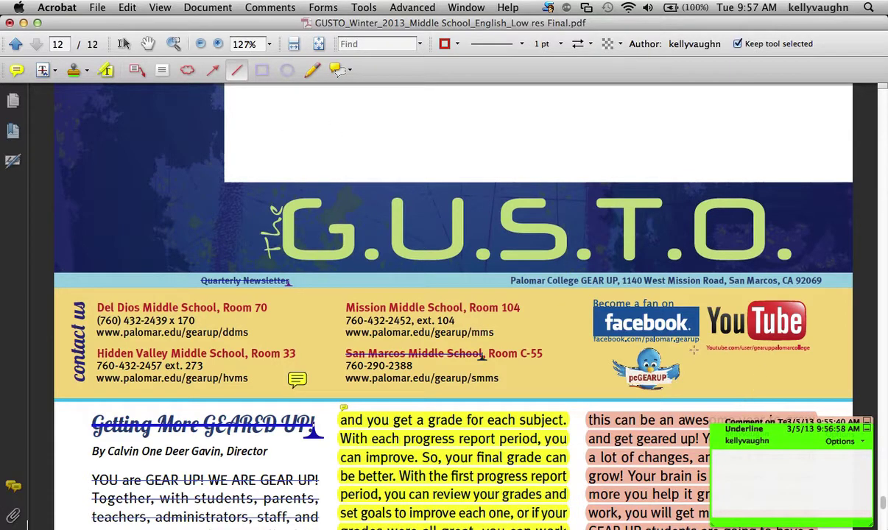
pyautogui.moveTo(693, 350); pyautogui.dragTo(616, 395)
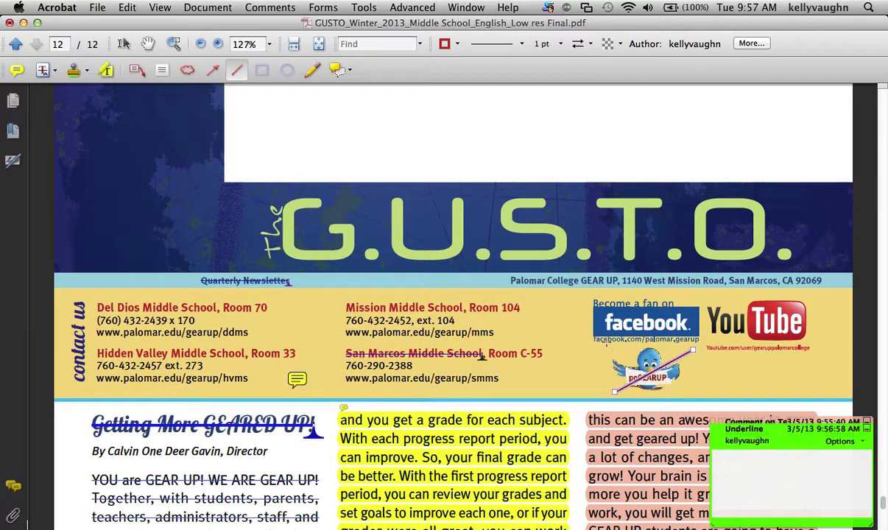
pyautogui.moveTo(610, 341); pyautogui.dragTo(696, 394)
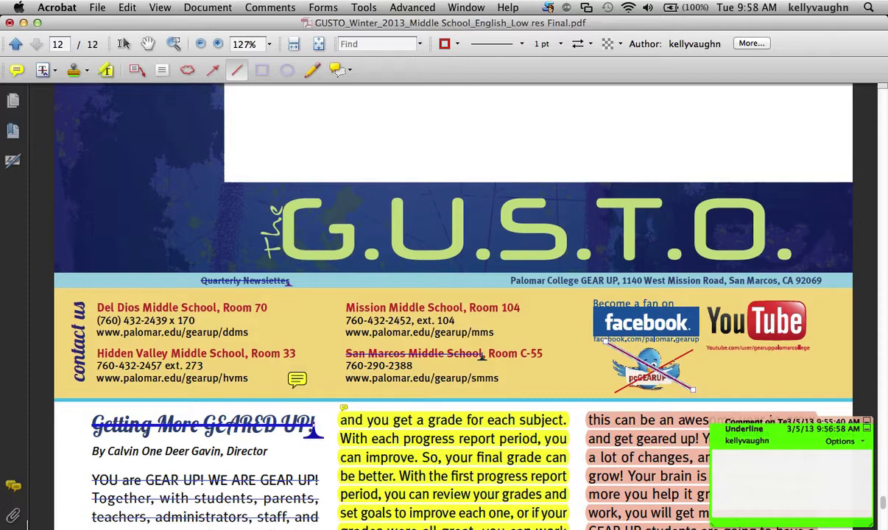
pyautogui.click(652, 366)
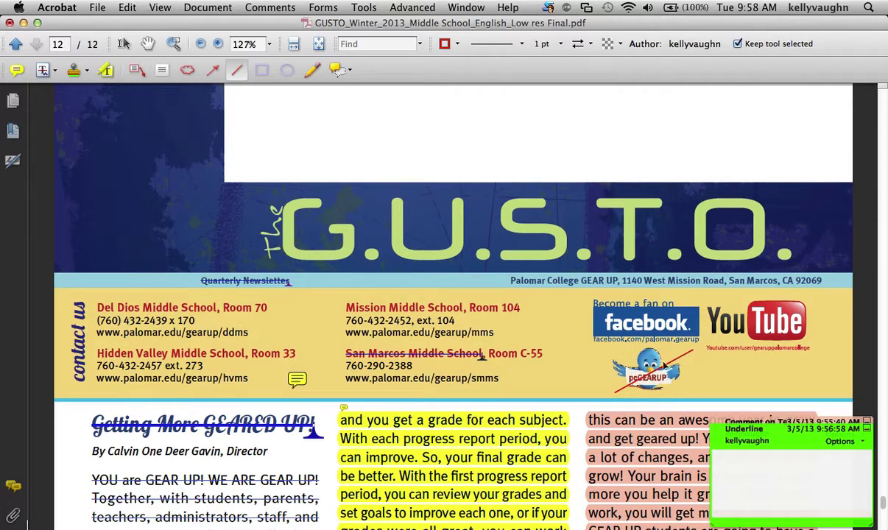
# Add a pop-up note to the line across the bird logo reading "Delete this replace. Replace with ...."
pyautogui.click(658, 374)
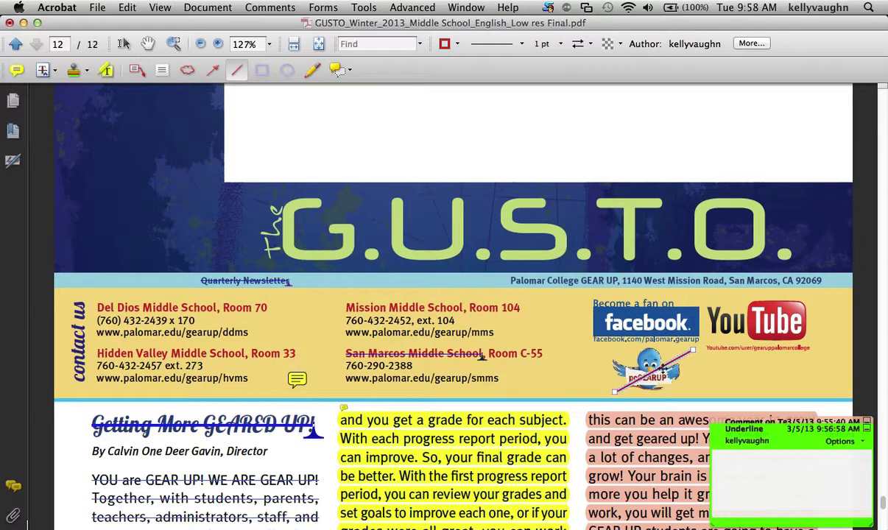
pyautogui.rightClick(667, 366)
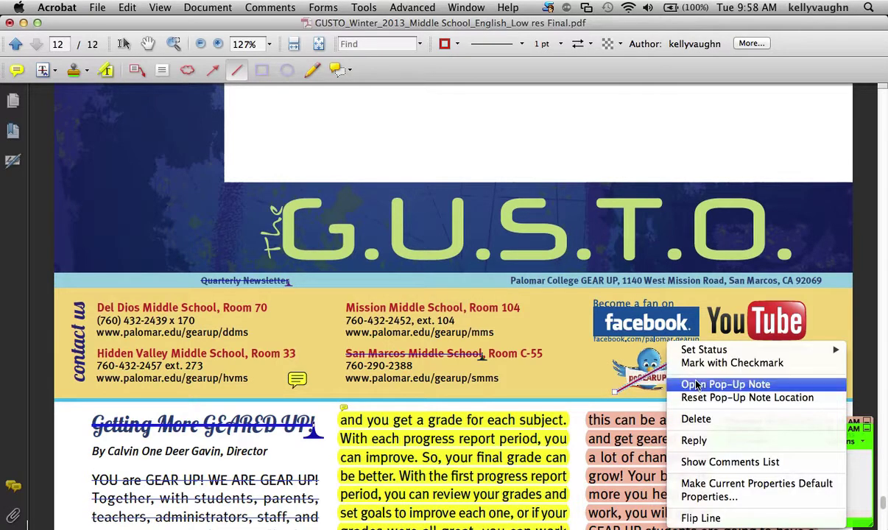
pyautogui.click(755, 366)
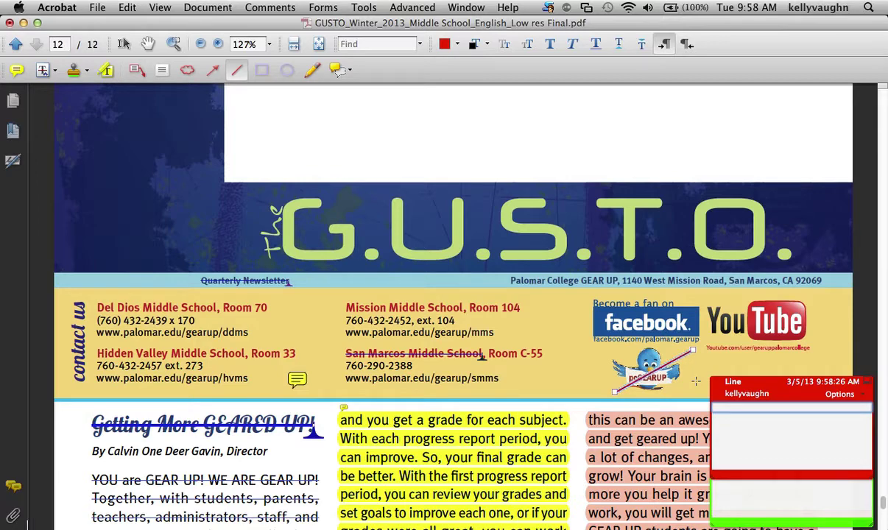
pyautogui.write('Delete this replace. Replac')
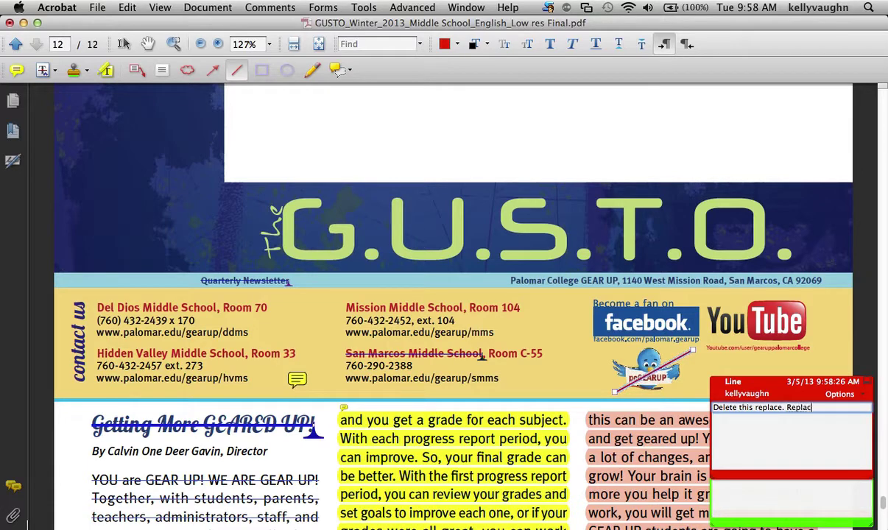
pyautogui.write('e with ....')
# Close the pop-up notes that cover the web address below the YouTube logo
pyautogui.click(170, 43)
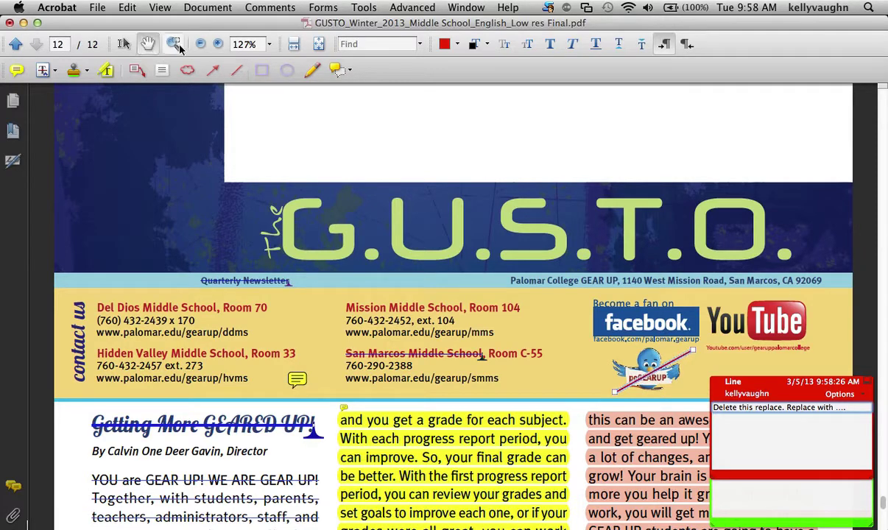
pyautogui.moveTo(639, 260); pyautogui.dragTo(785, 337)
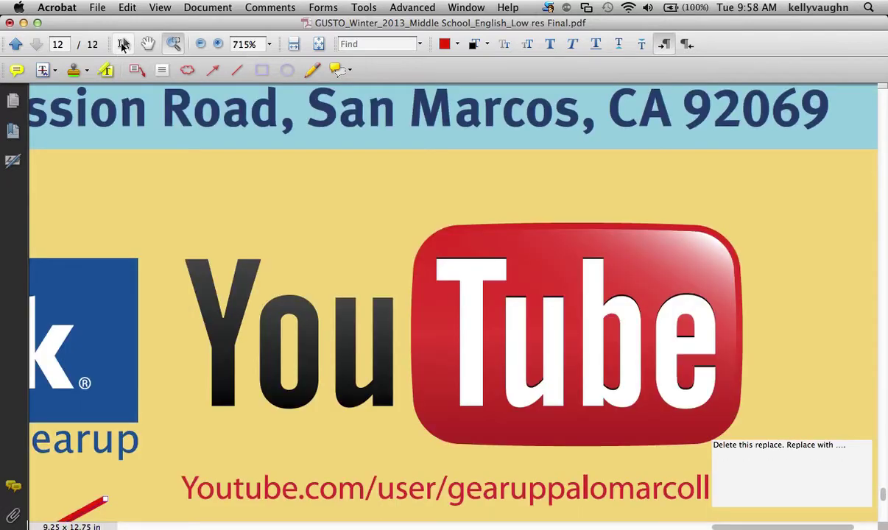
pyautogui.click(123, 43)
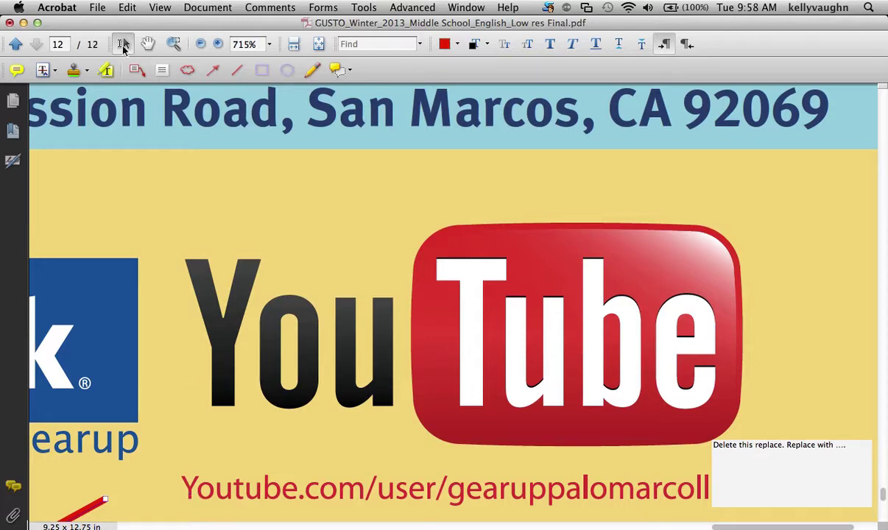
pyautogui.click(44, 70)
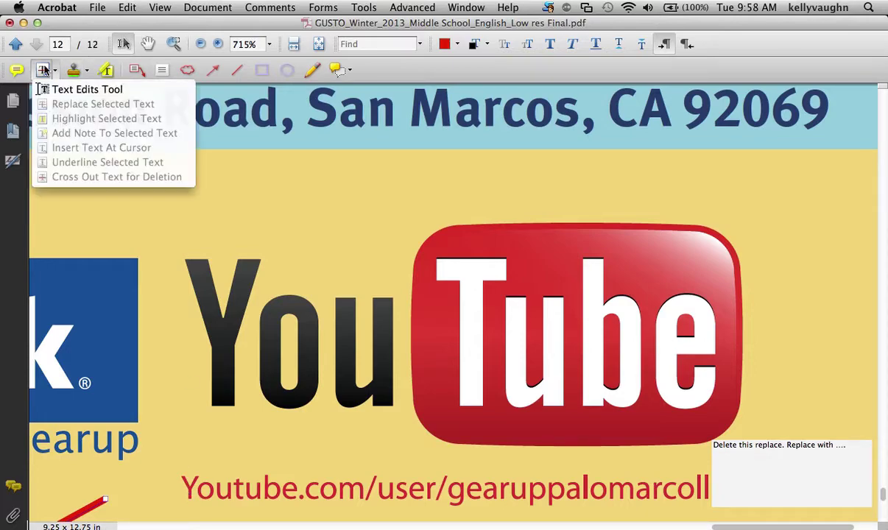
pyautogui.click(82, 89)
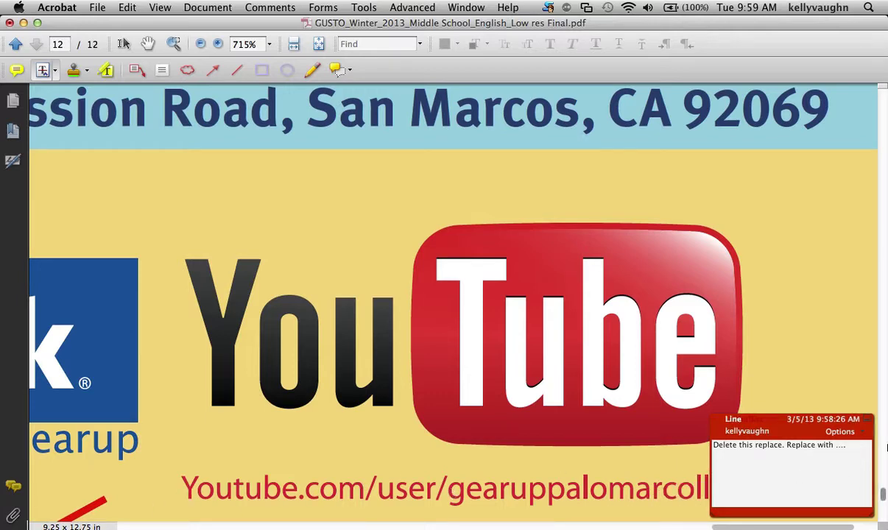
pyautogui.click(869, 419)
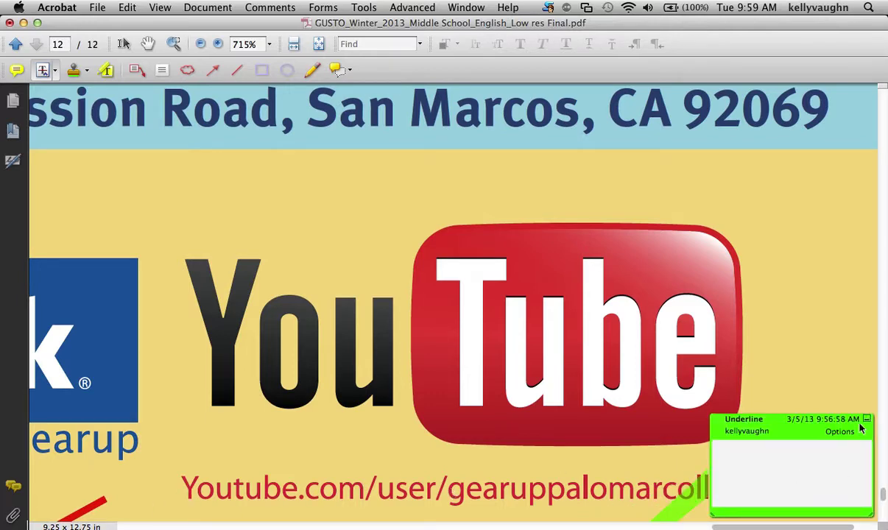
pyautogui.click(870, 419)
pyautogui.click(868, 420)
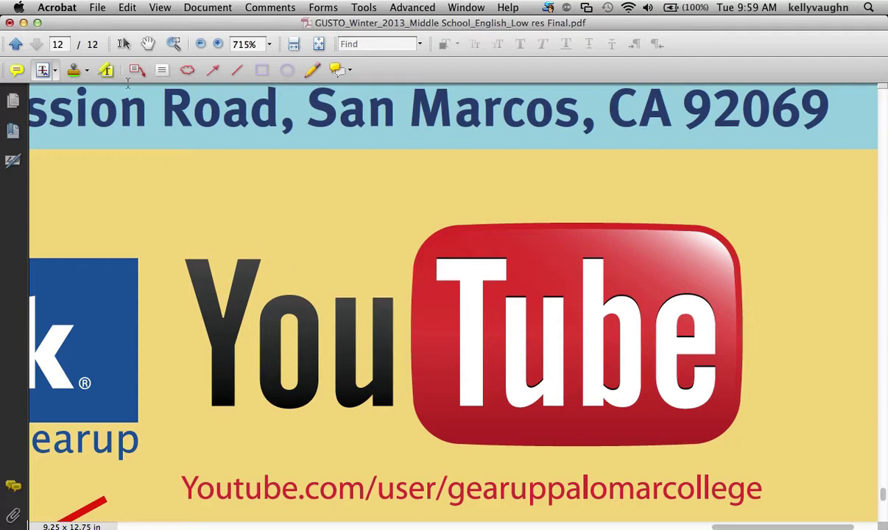
pyautogui.click(212, 70)
pyautogui.moveTo(175, 413); pyautogui.dragTo(247, 462)
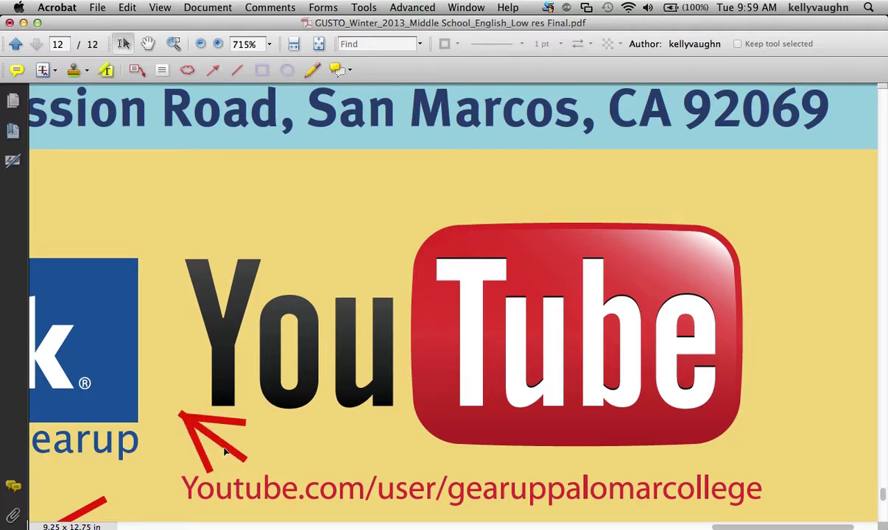
pyautogui.click(184, 417)
pyautogui.press('Delete')
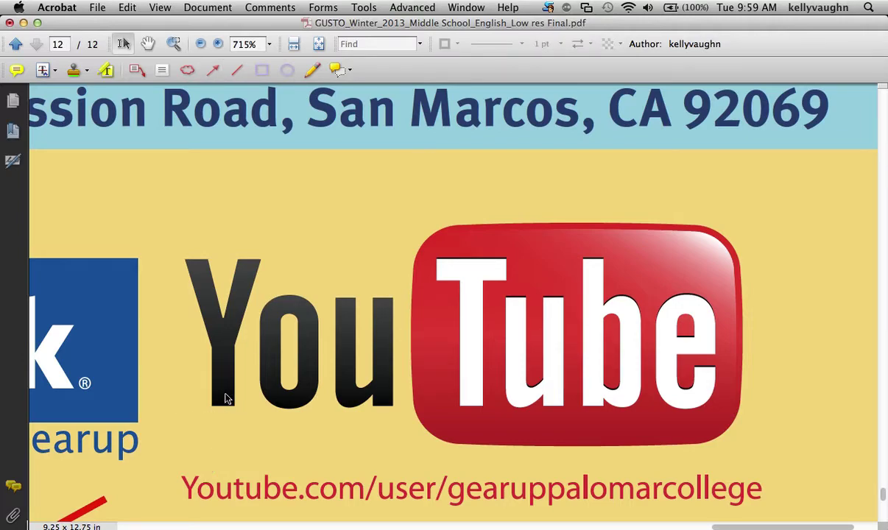
# Draw an oval markup around the web address below the YouTube logo and select it
pyautogui.click(287, 70)
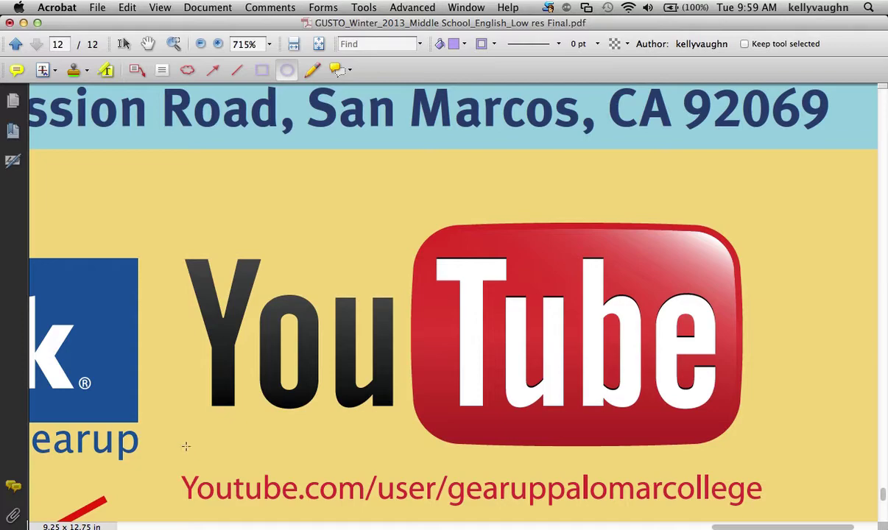
pyautogui.moveTo(184, 445)
pyautogui.mouseDown()
pyautogui.moveTo(390, 455)
pyautogui.moveTo(802, 510)
pyautogui.moveTo(816, 527)
pyautogui.mouseUp()
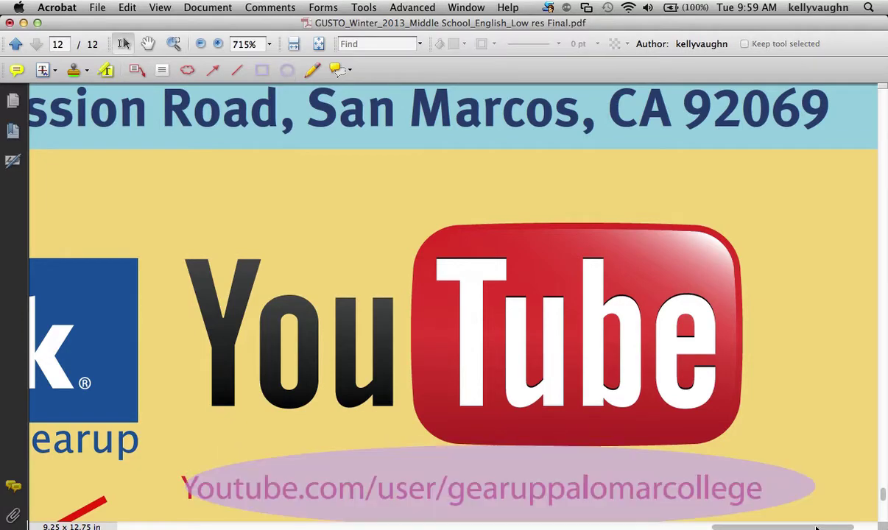
pyautogui.click(787, 479)
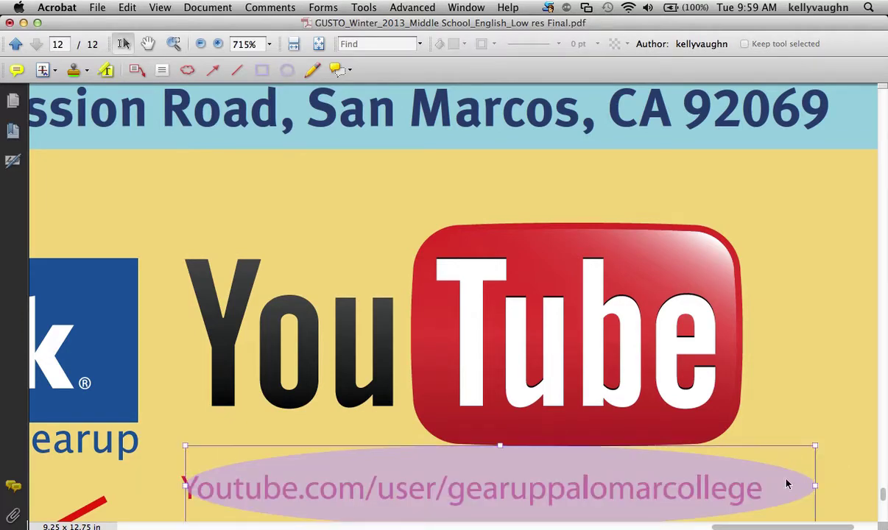
pyautogui.hscroll(2, 787, 479)
pyautogui.rightClick(701, 490)
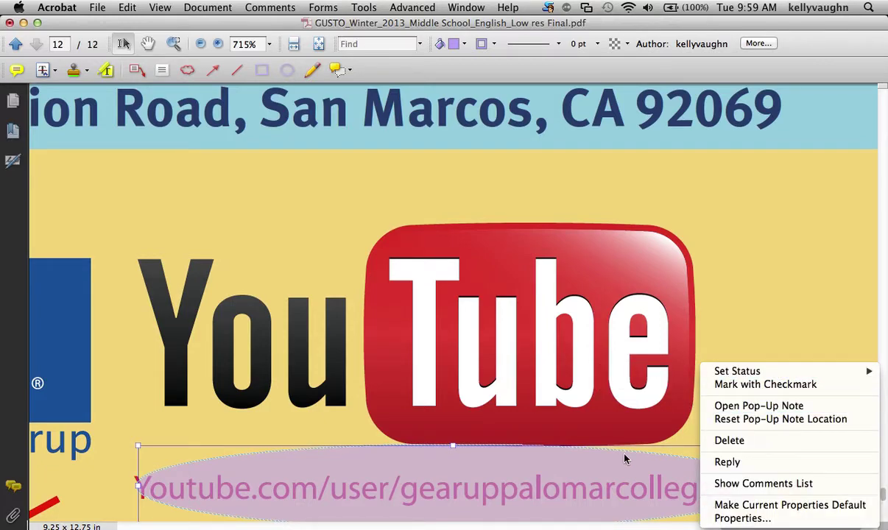
pyautogui.click(578, 478)
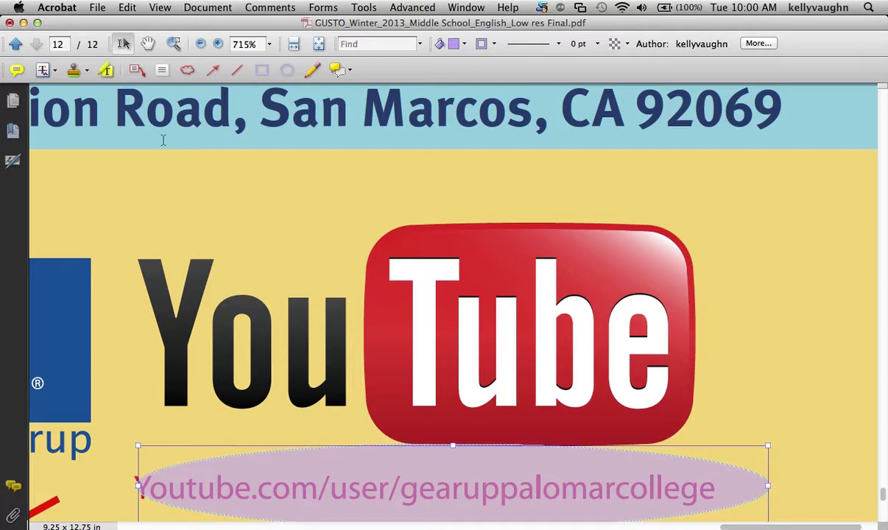
pyautogui.click(51, 71)
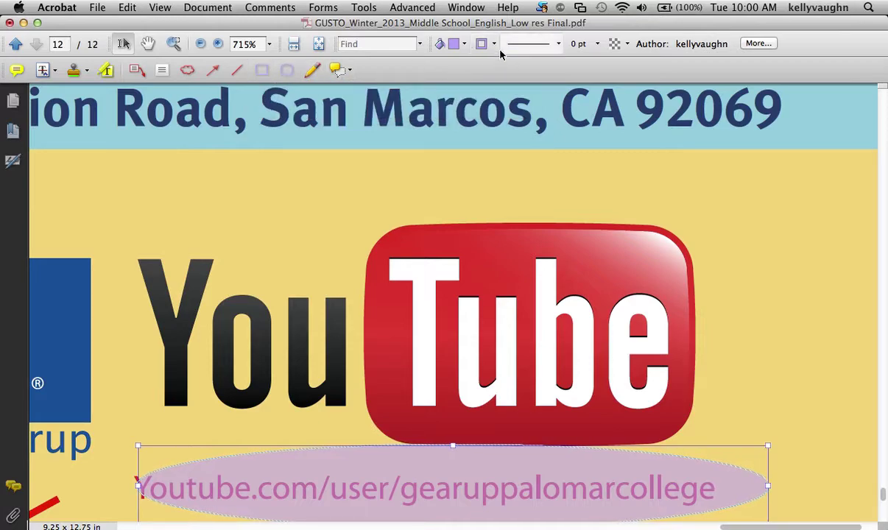
# Set the oval's fill to No Color and its line color to red
pyautogui.click(464, 44)
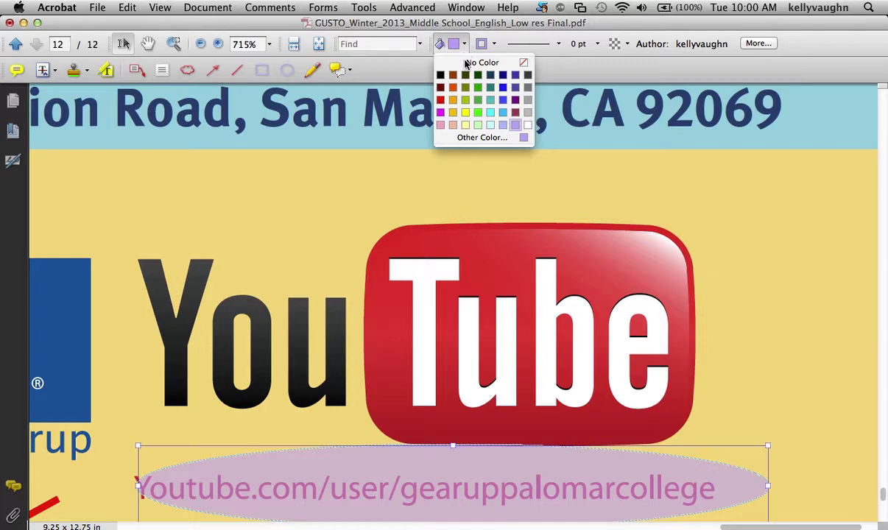
pyautogui.click(468, 64)
pyautogui.click(442, 43)
pyautogui.click(464, 63)
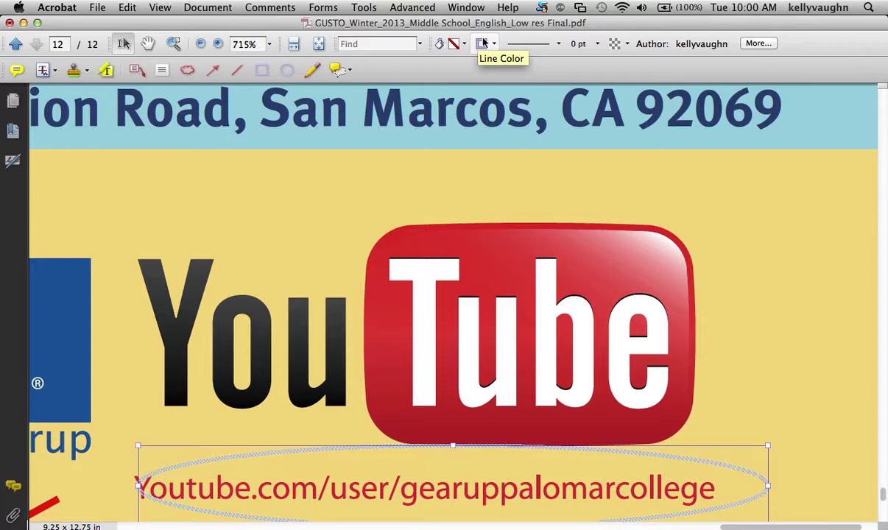
pyautogui.click(481, 43)
pyautogui.click(477, 92)
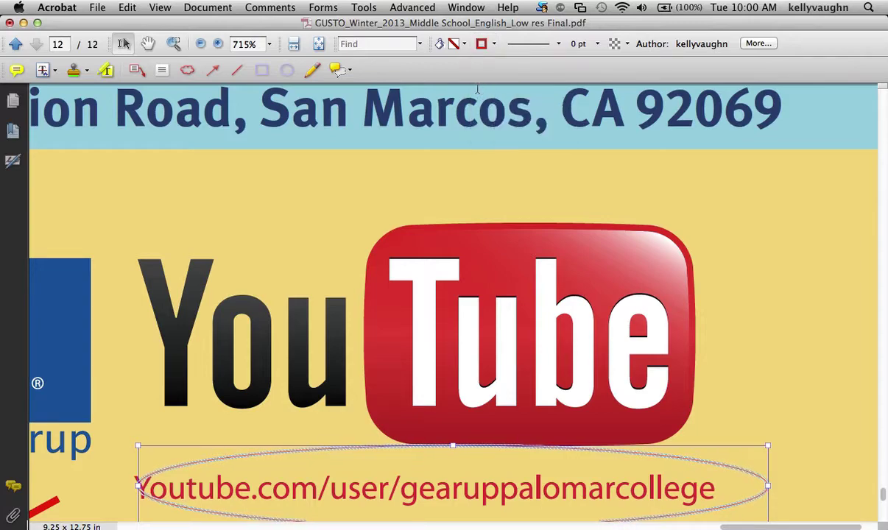
# Make the oval's current properties the default and change the oval's border to a dashed line style
pyautogui.rightClick(344, 448)
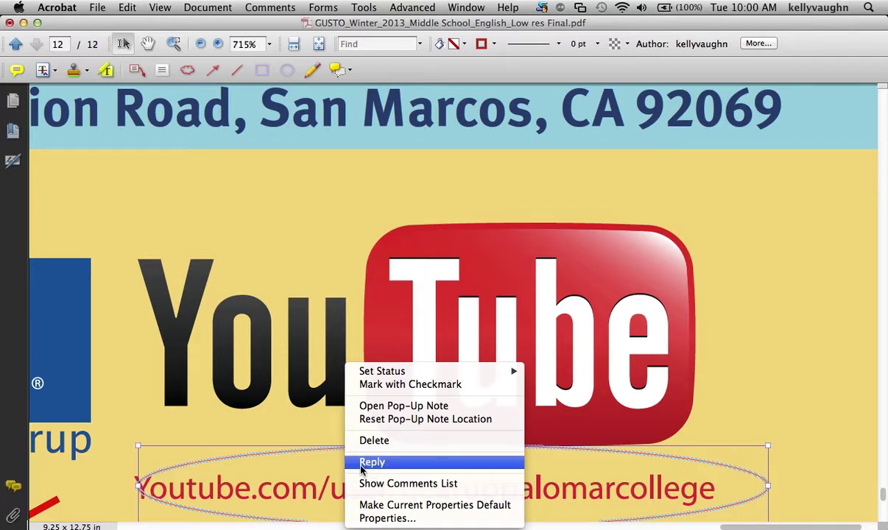
pyautogui.click(370, 508)
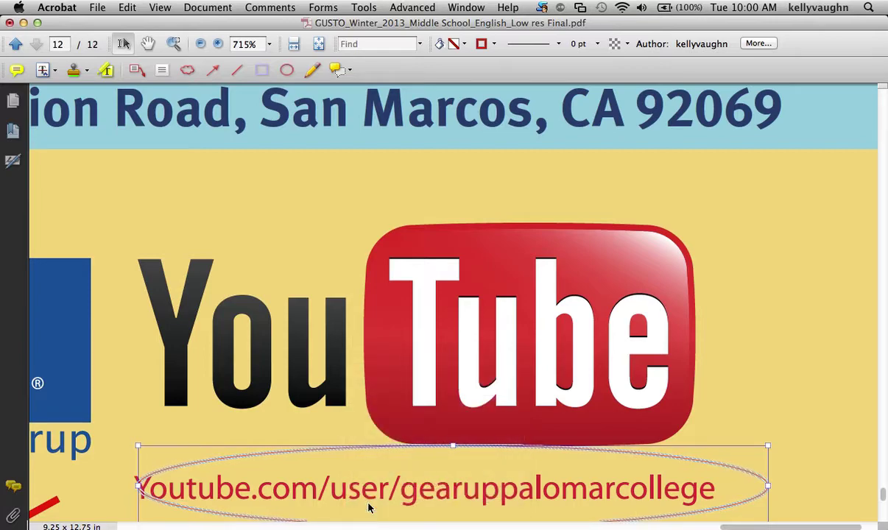
pyautogui.click(551, 47)
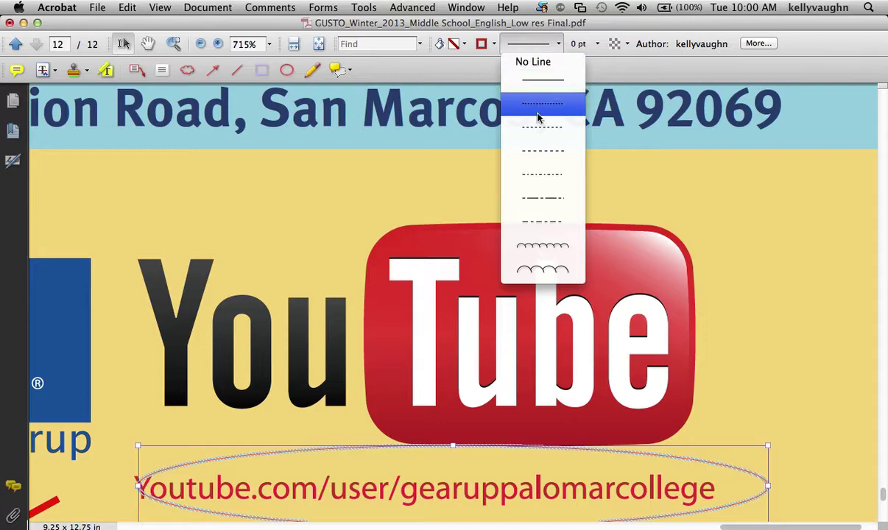
pyautogui.click(534, 219)
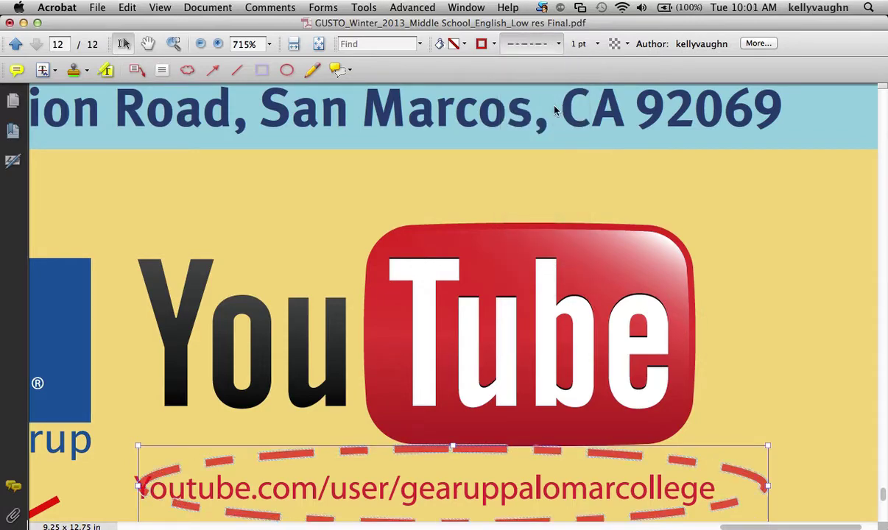
# Try a cloudy border style on the oval and set its border back to a solid line
pyautogui.click(549, 47)
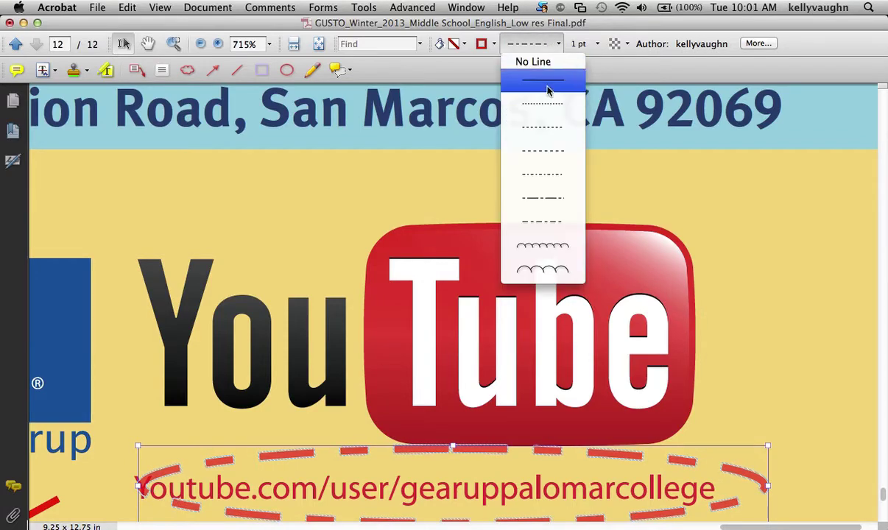
pyautogui.click(548, 85)
pyautogui.click(541, 46)
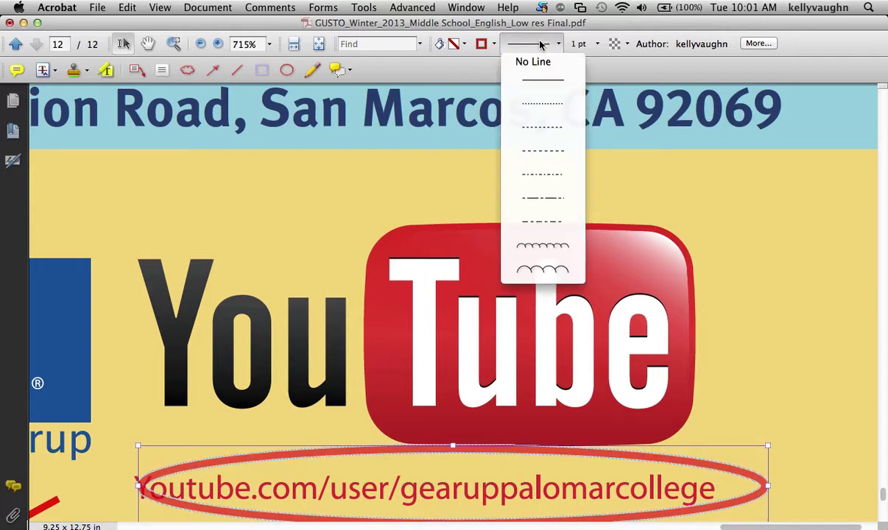
pyautogui.click(549, 249)
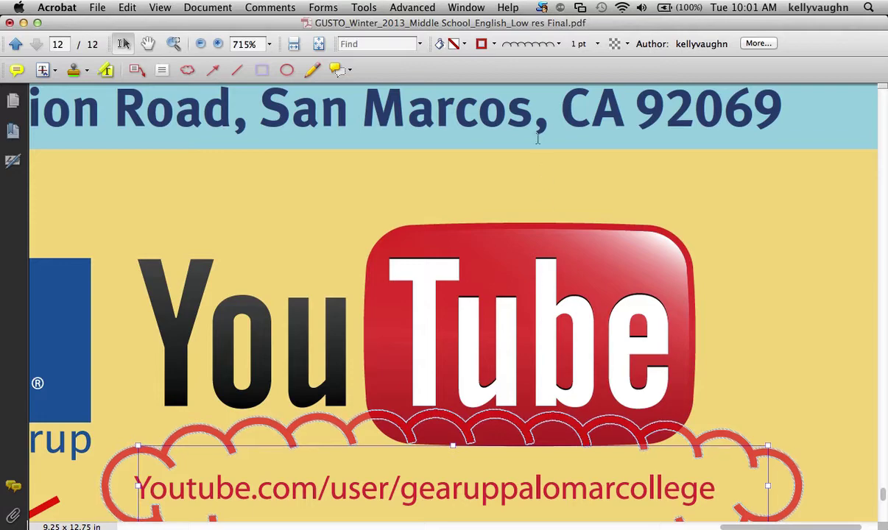
pyautogui.click(537, 50)
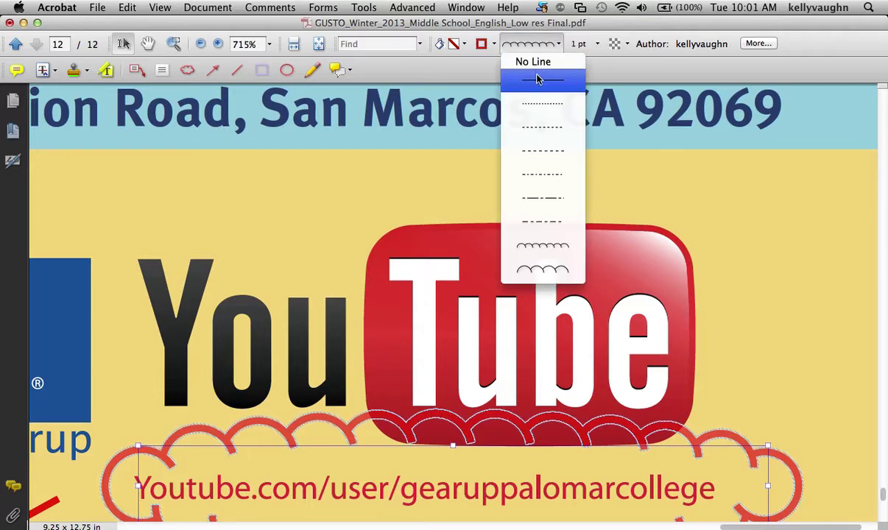
pyautogui.press('Escape')
# Try a 6 pt border thickness on the oval, undo it and deselect the oval
pyautogui.click(595, 43)
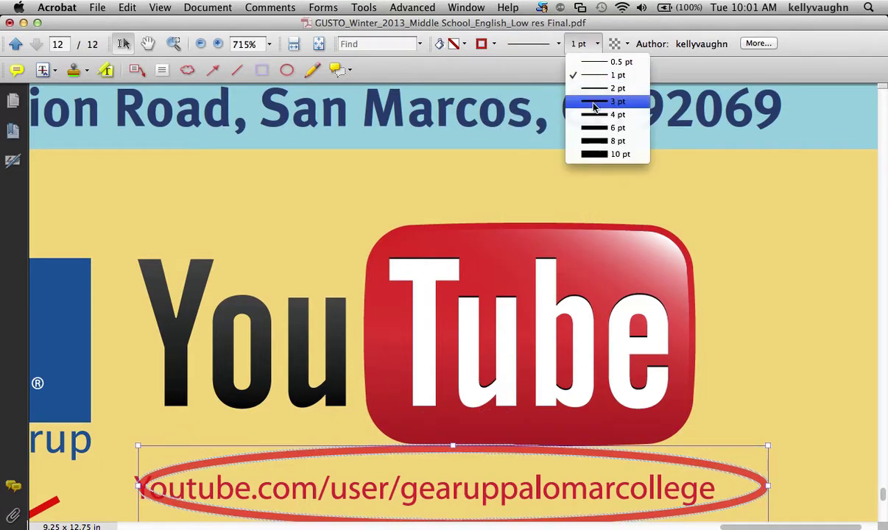
pyautogui.click(597, 128)
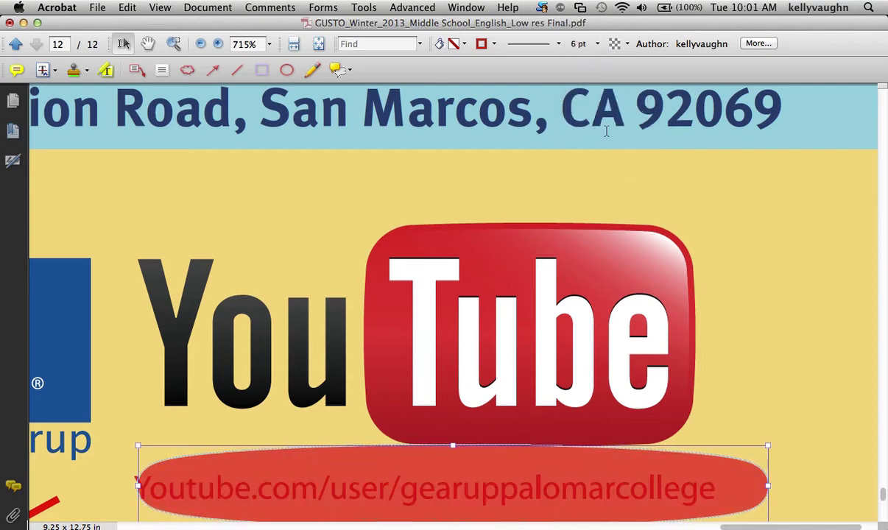
pyautogui.press('super+shift+a')
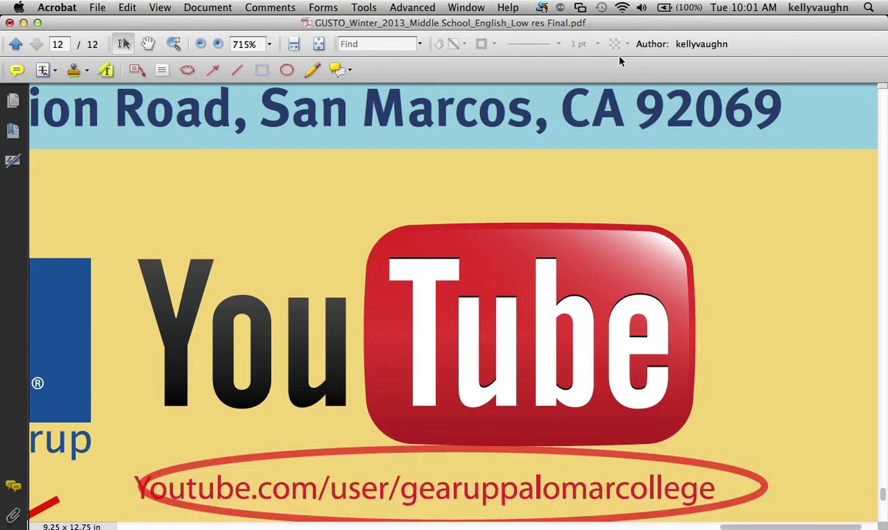
# Place an empty text callout across the YouTube logo, with its arrow pointing to the area above the word "You"
pyautogui.click(137, 71)
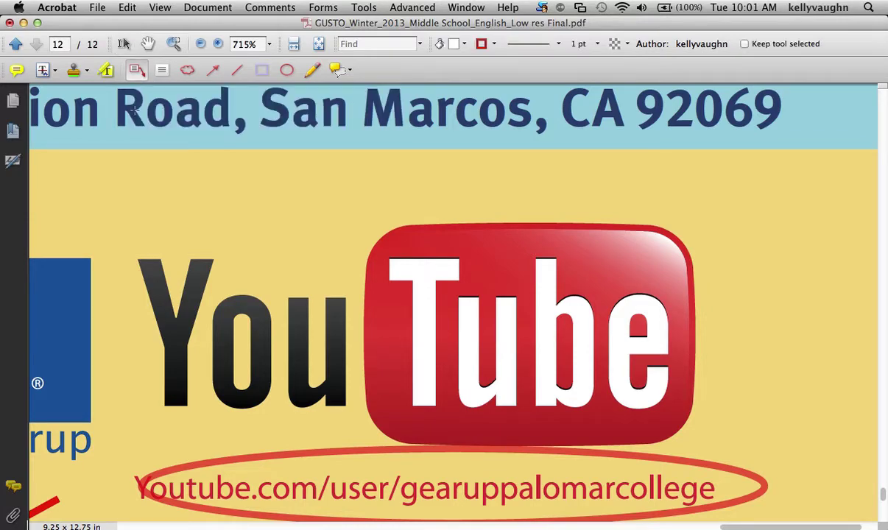
pyautogui.click(251, 287)
pyautogui.moveTo(251, 287); pyautogui.dragTo(498, 383)
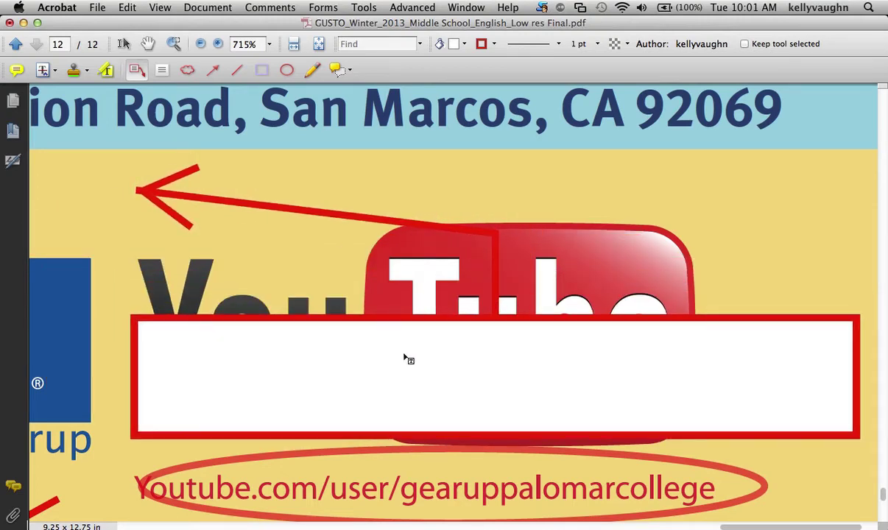
pyautogui.click(266, 368)
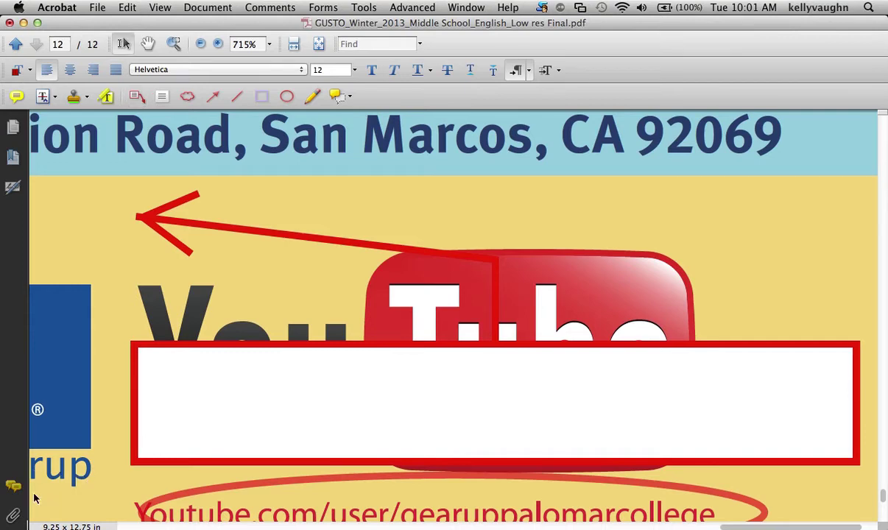
# Draw two empty text boxes, a wide one over the logo's "Tube" part and a smaller one over "You"
pyautogui.click(162, 96)
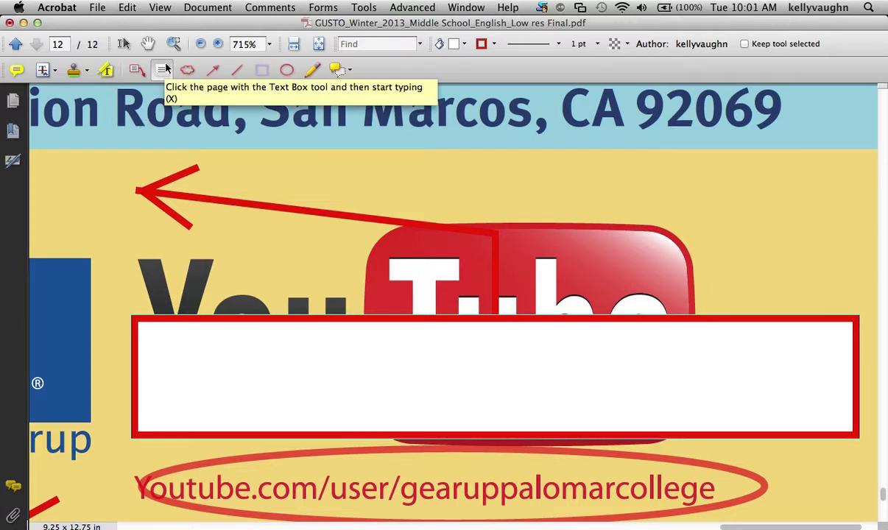
pyautogui.click(163, 69)
pyautogui.moveTo(364, 175); pyautogui.dragTo(793, 410)
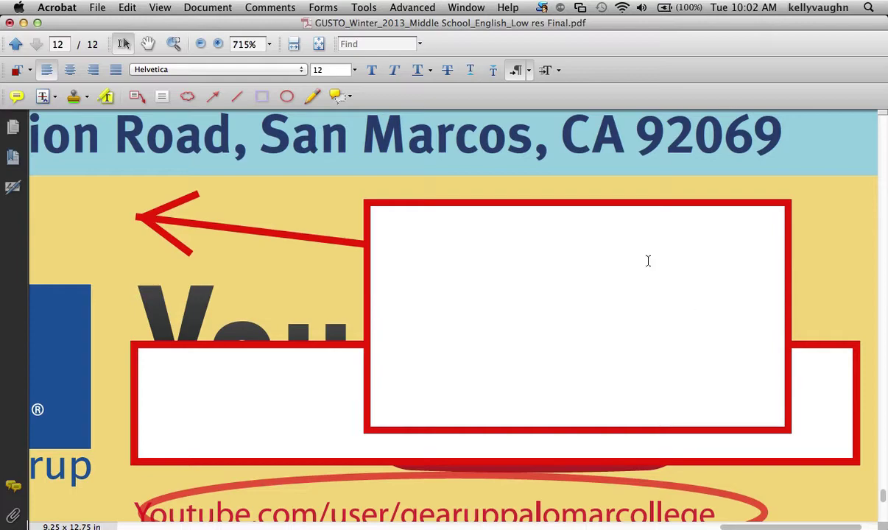
pyautogui.click(162, 96)
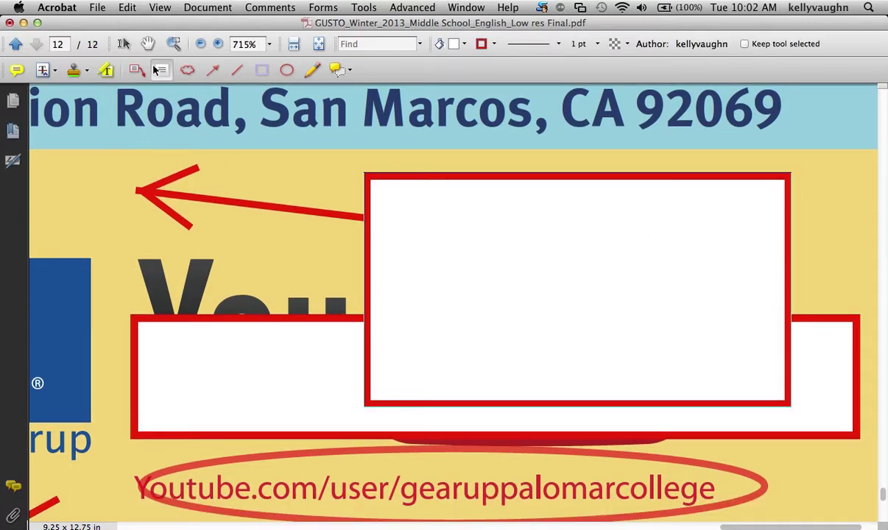
pyautogui.moveTo(138, 145); pyautogui.dragTo(356, 350)
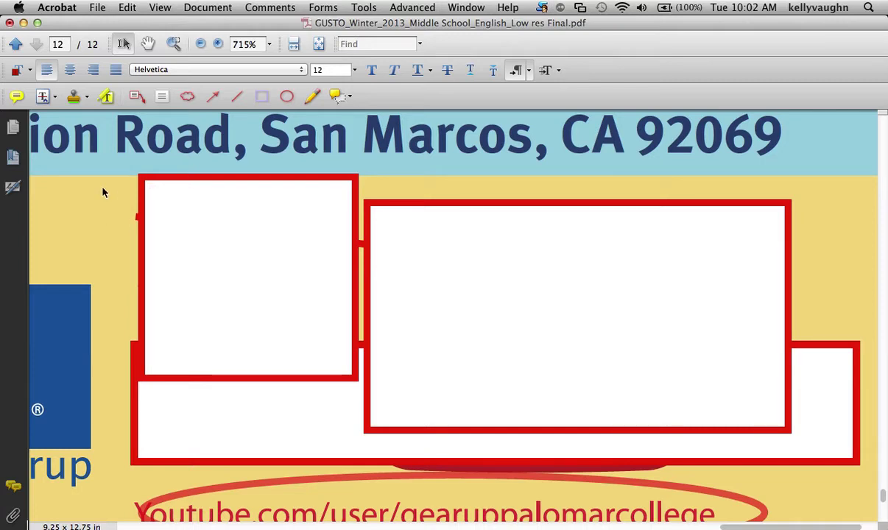
# Set the border color of the wide text box to white
pyautogui.click(385, 276)
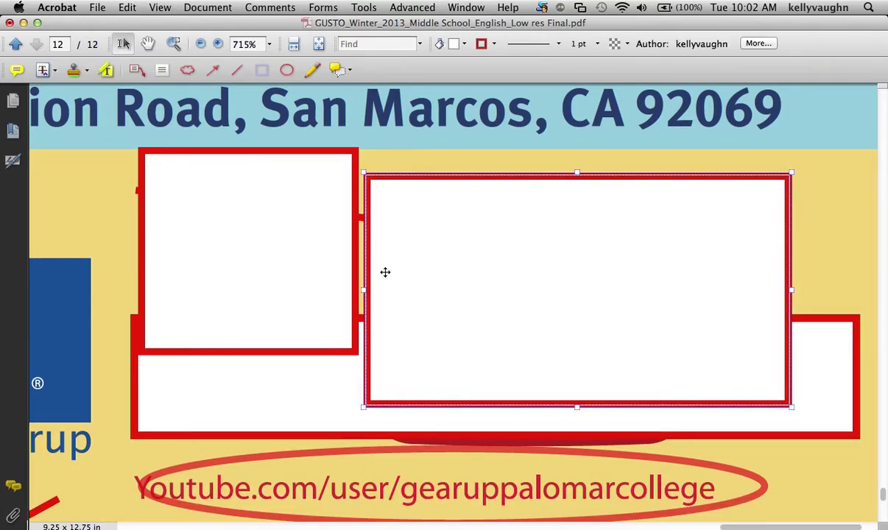
pyautogui.click(484, 44)
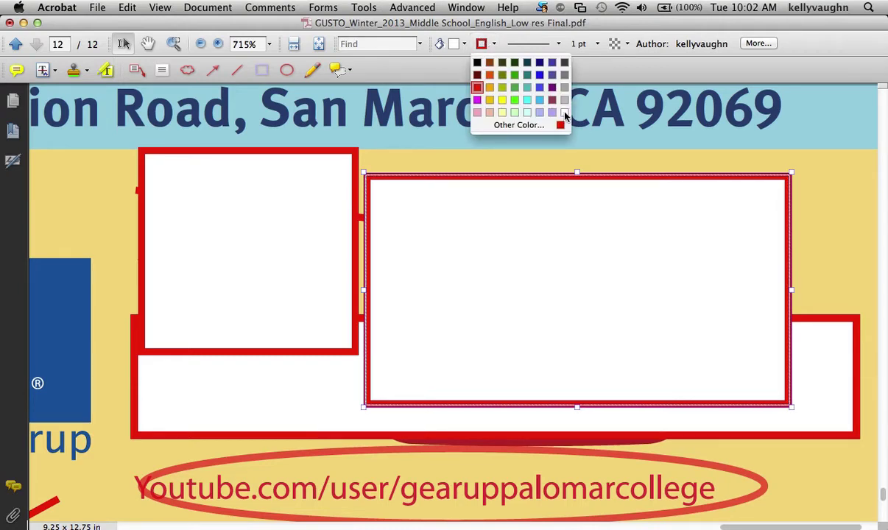
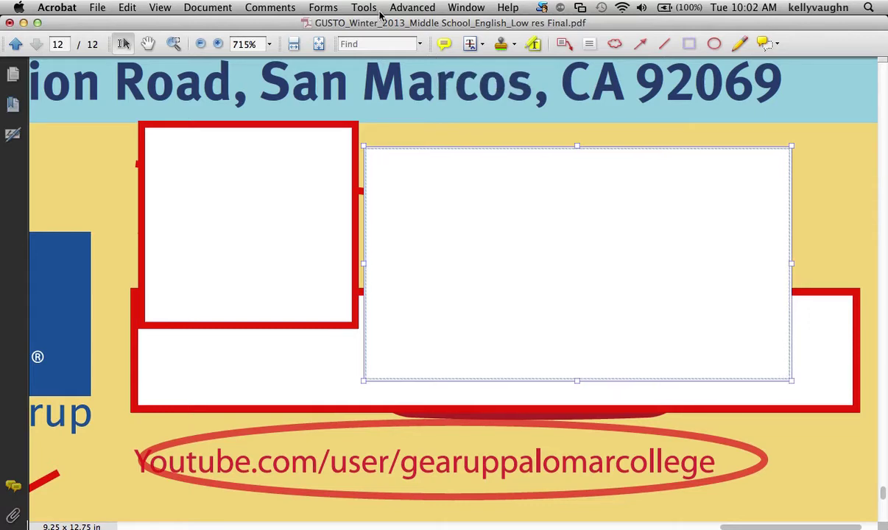
# Look through the available commands for a way to bring back the Properties toolbar
pyautogui.click(274, 7)
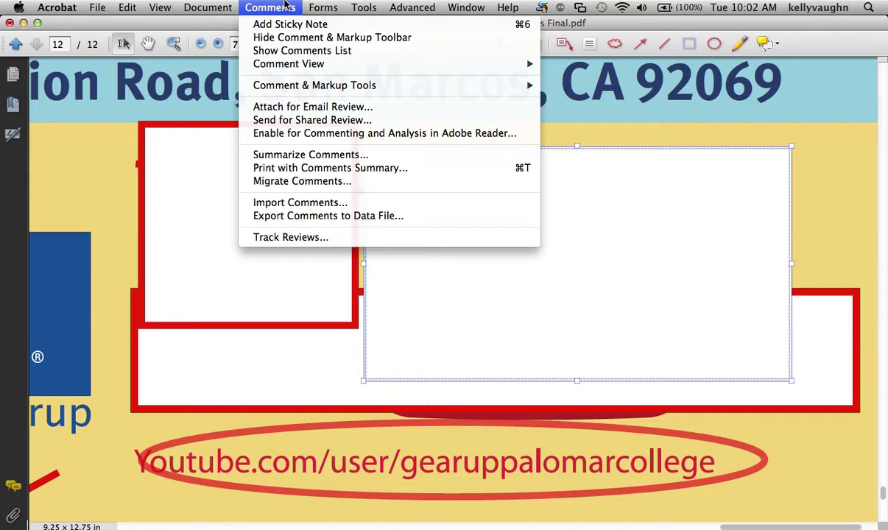
pyautogui.moveTo(289, 65)
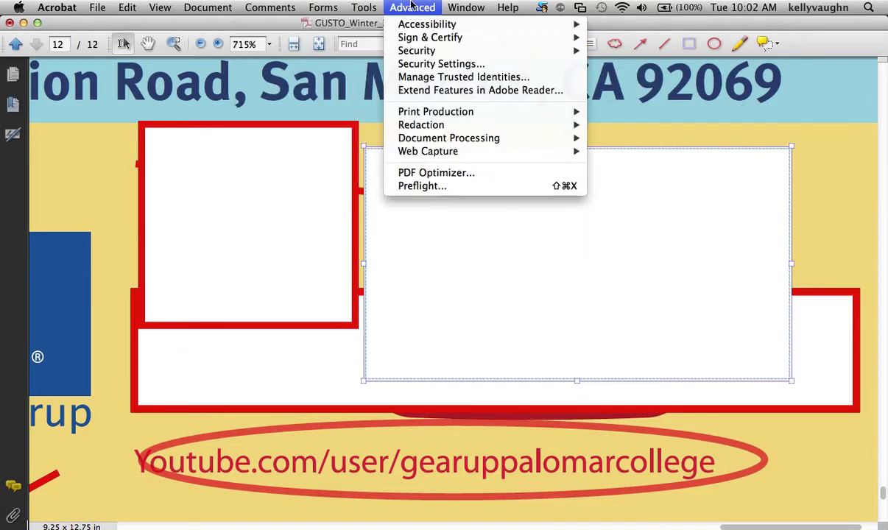
pyautogui.moveTo(319, 6)
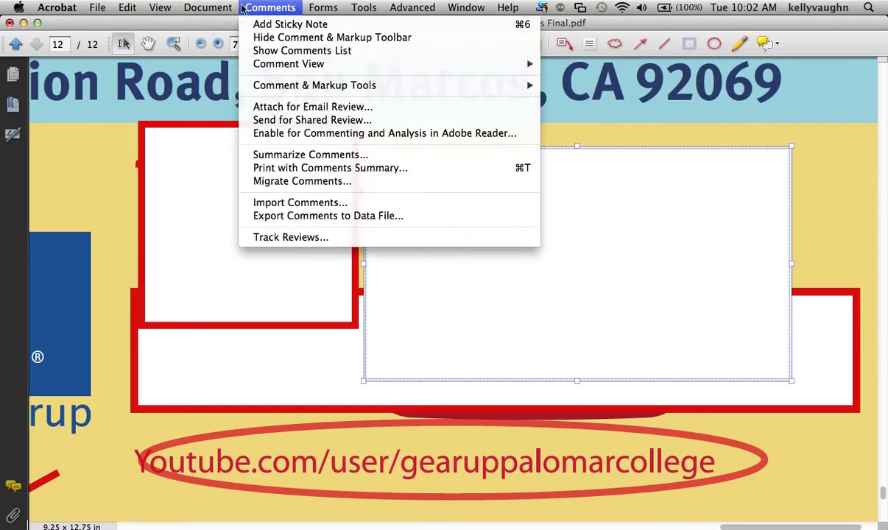
pyautogui.moveTo(161, 6)
pyautogui.moveTo(164, 26)
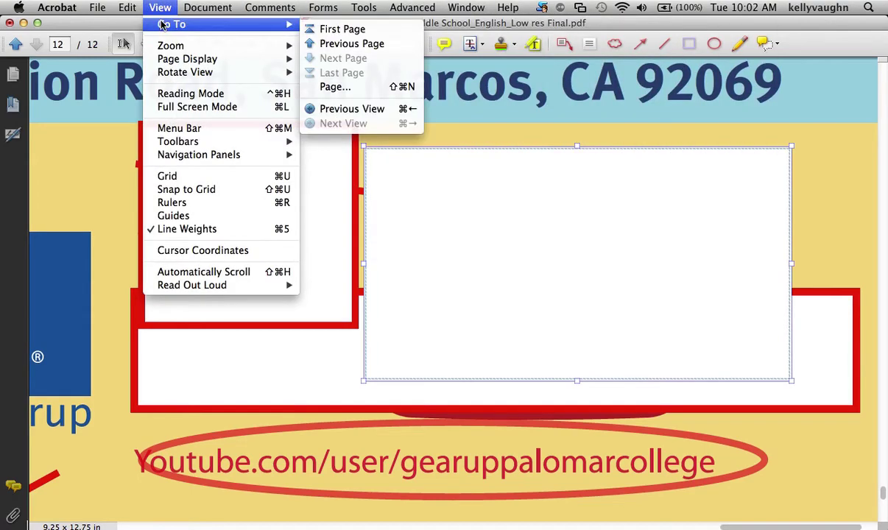
pyautogui.moveTo(165, 63)
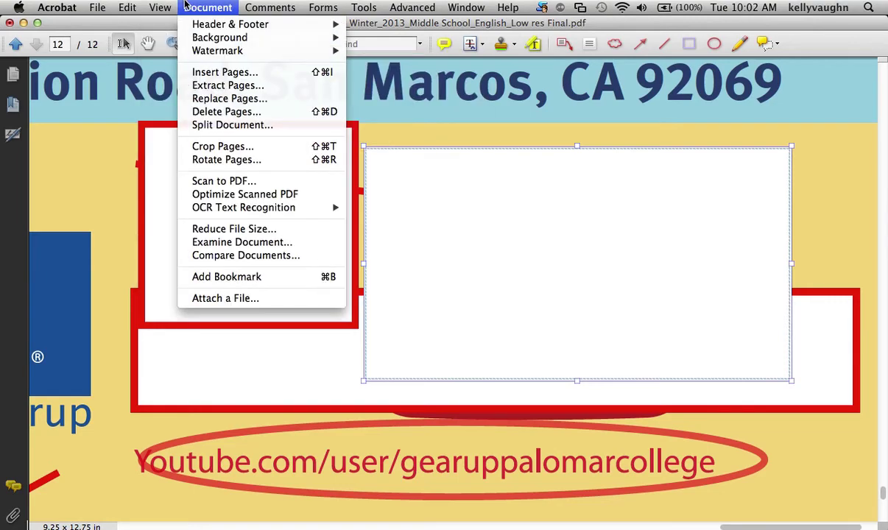
pyautogui.moveTo(262, 7)
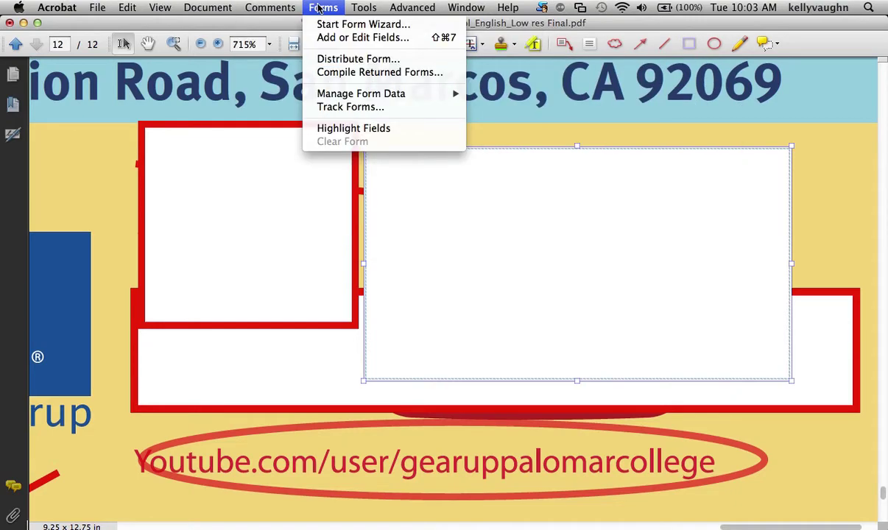
pyautogui.moveTo(354, 5)
pyautogui.moveTo(412, 4)
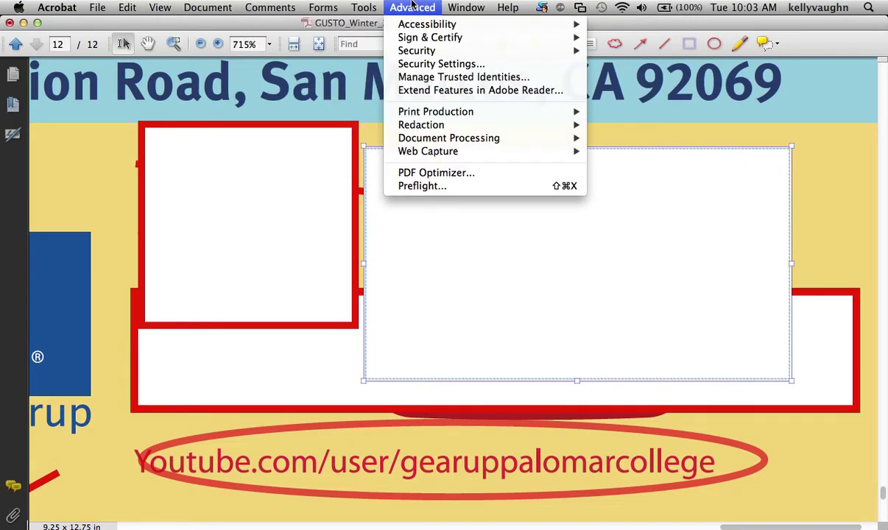
pyautogui.moveTo(460, 5)
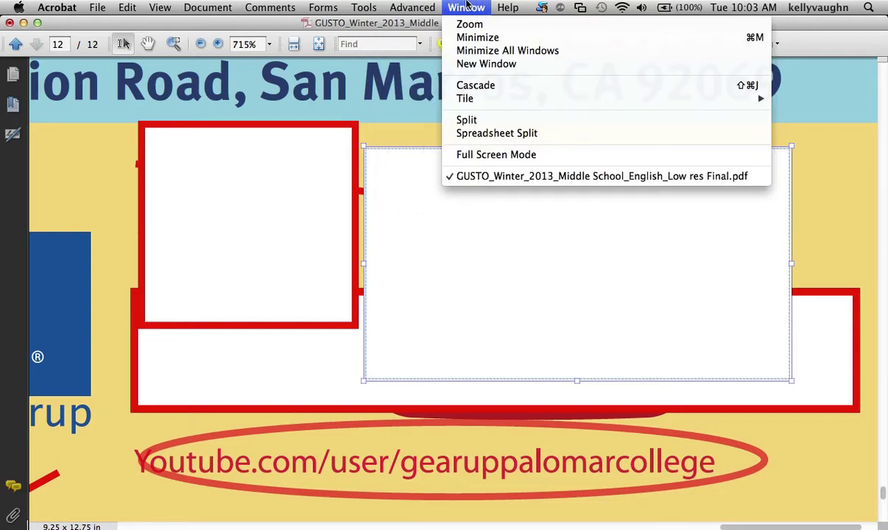
pyautogui.click(466, 5)
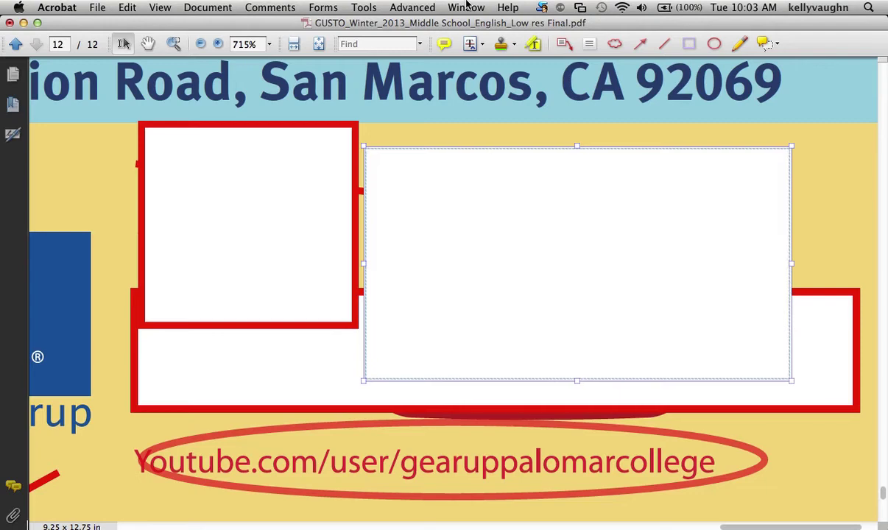
# Show the Properties toolbar again, toggling it off and on to demonstrate, and leave it displayed
pyautogui.press('super+e')
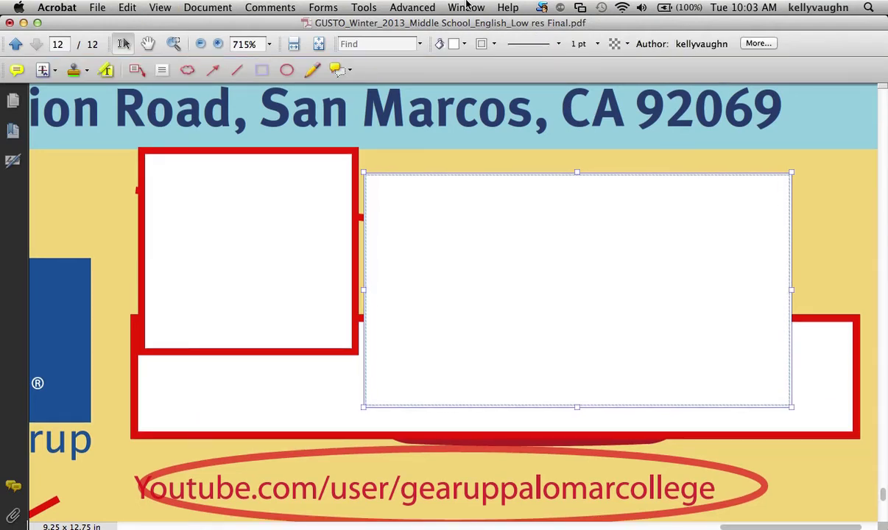
pyautogui.press('super+e')
pyautogui.press('super+e')
pyautogui.press('super+e')
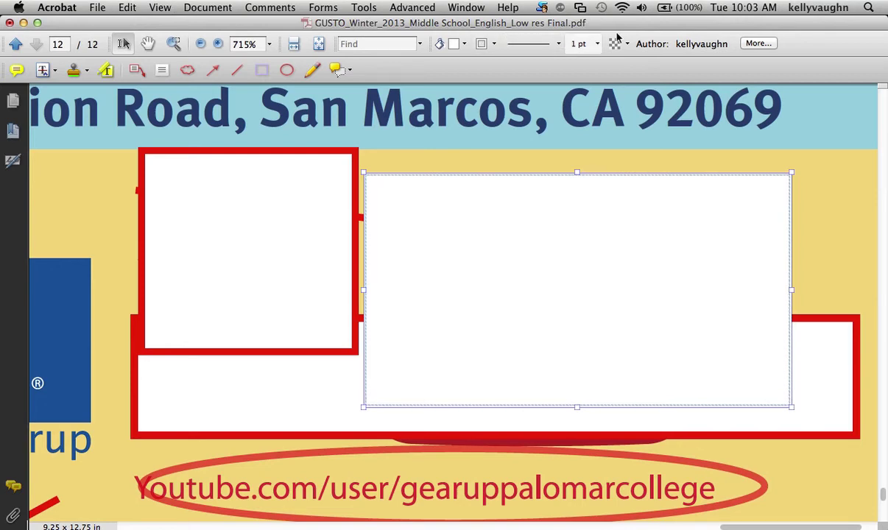
# Select the smaller text box, the oval and the smaller text box again to compare their properties
pyautogui.click(338, 232)
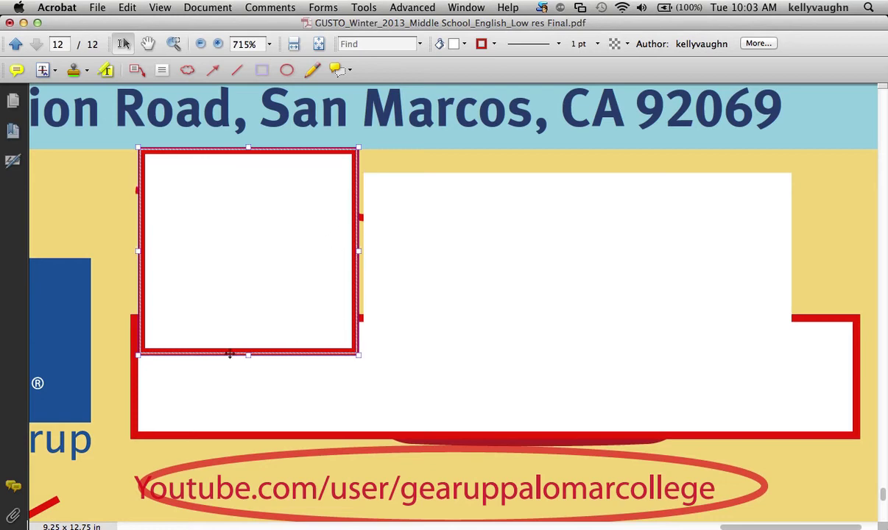
pyautogui.click(222, 458)
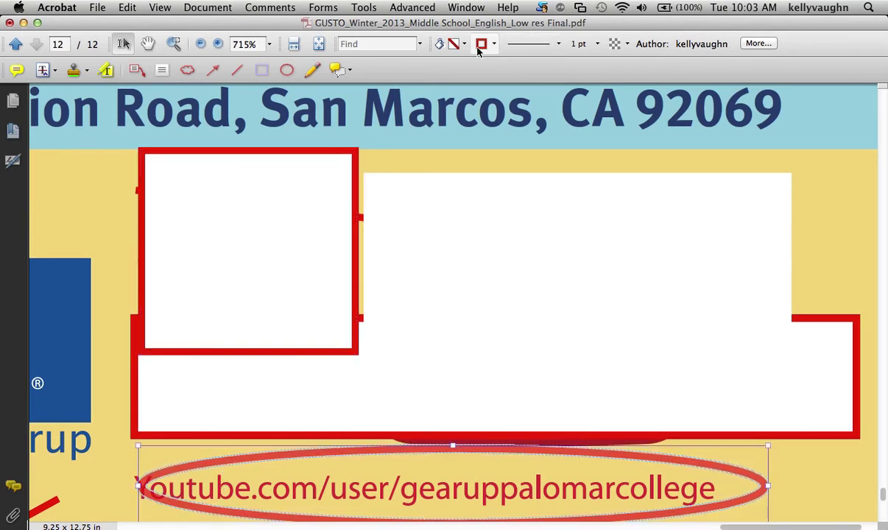
pyautogui.click(303, 174)
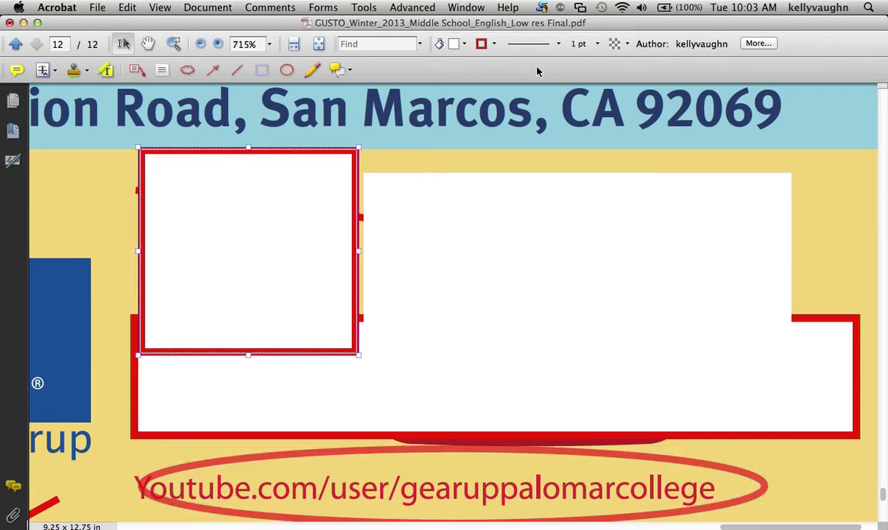
# Open the properties of the smaller text box and set its border color to cyan
pyautogui.scroll(-2, 477, 168)
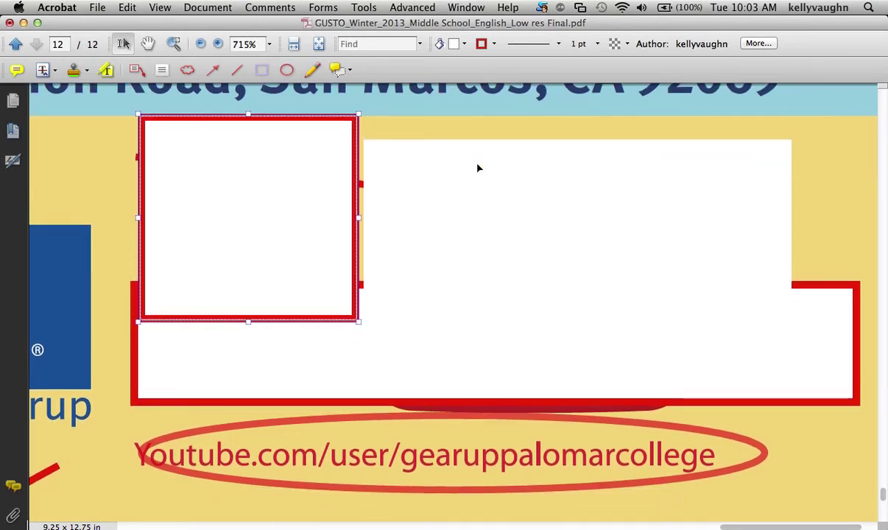
pyautogui.scroll(-1, 478, 169)
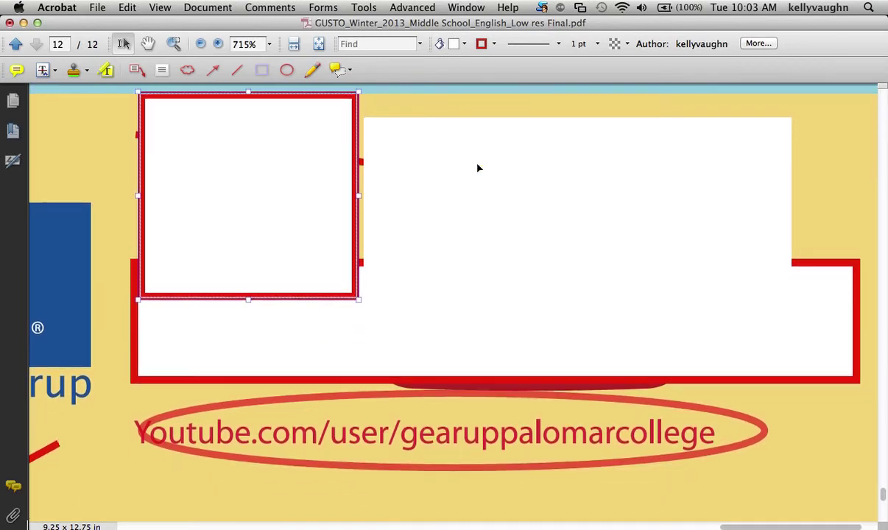
pyautogui.scroll(3, 477, 169)
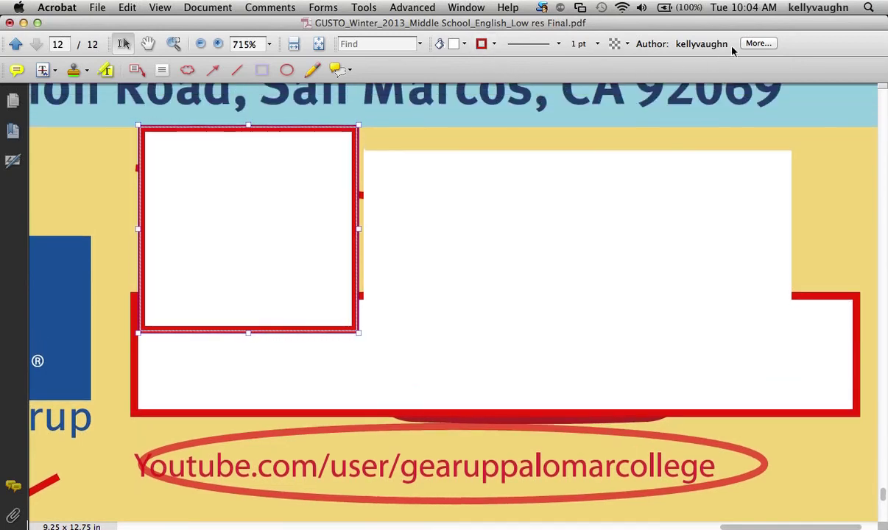
pyautogui.rightClick(328, 189)
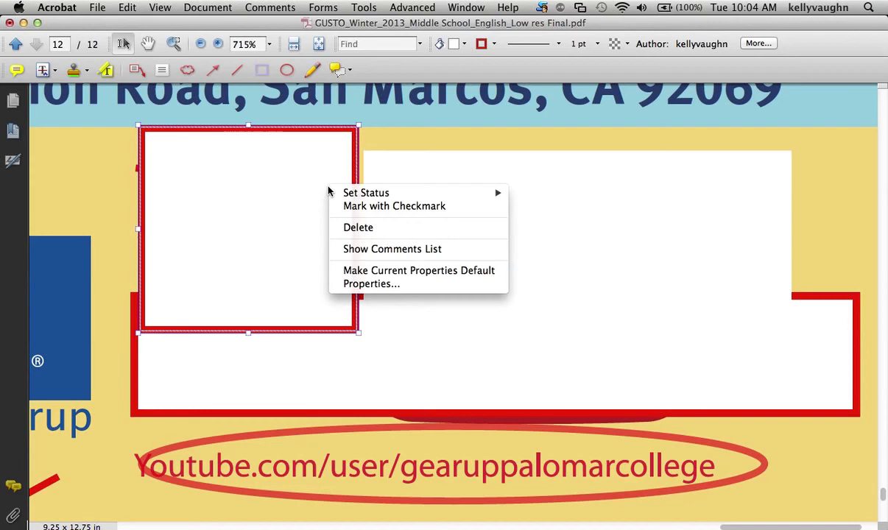
pyautogui.click(348, 283)
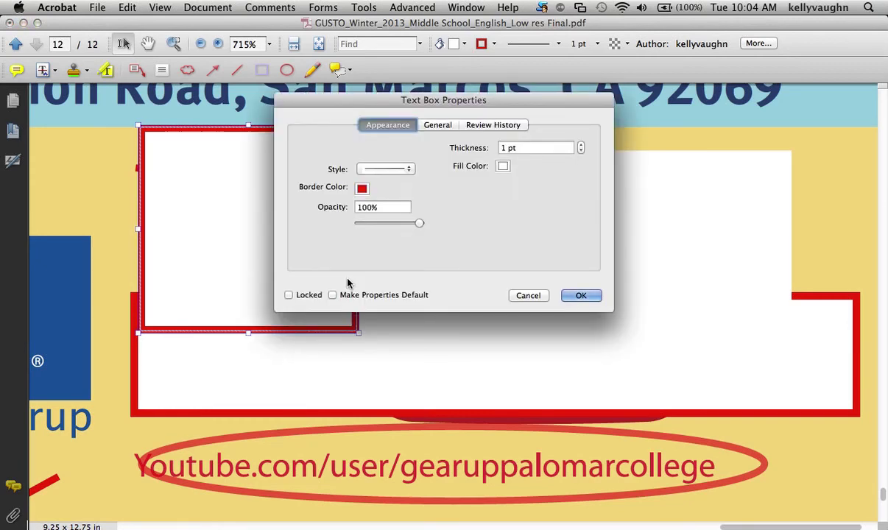
pyautogui.moveTo(464, 107); pyautogui.dragTo(598, 156)
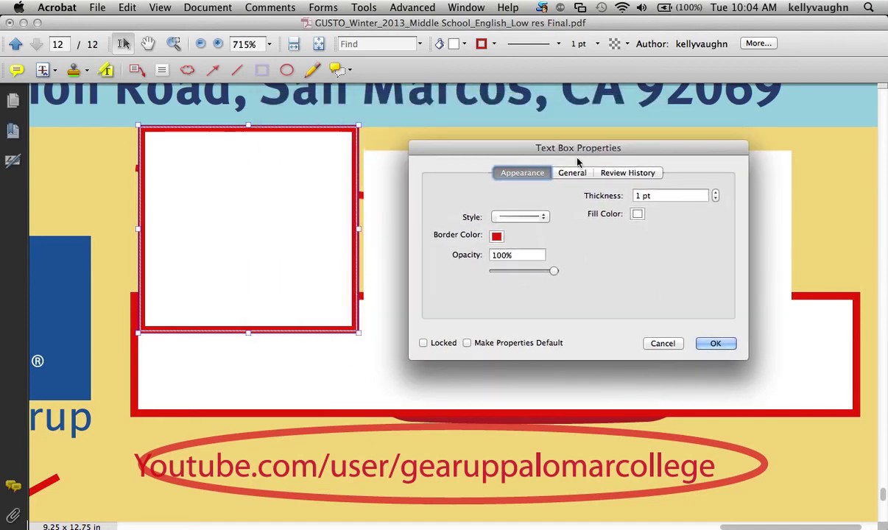
pyautogui.click(495, 237)
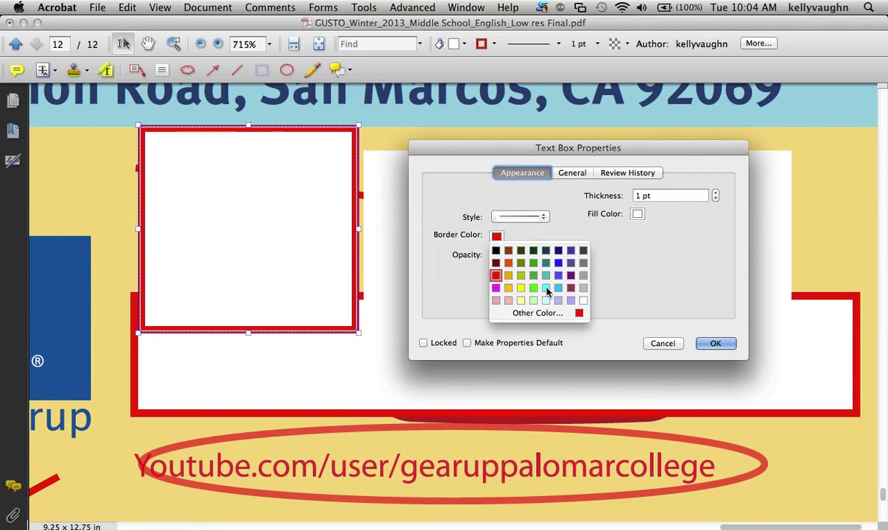
pyautogui.click(546, 291)
# Review the text box's General and Review History properties and accept the property changes
pyautogui.click(573, 172)
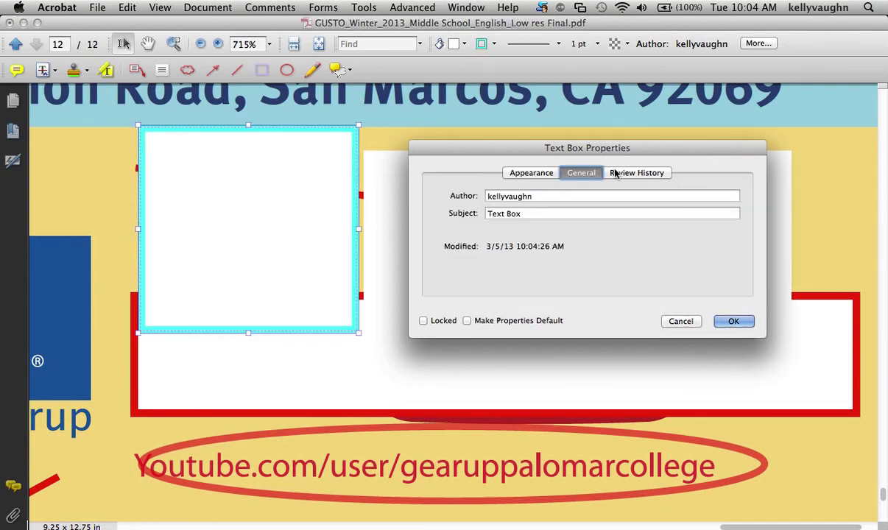
pyautogui.click(616, 173)
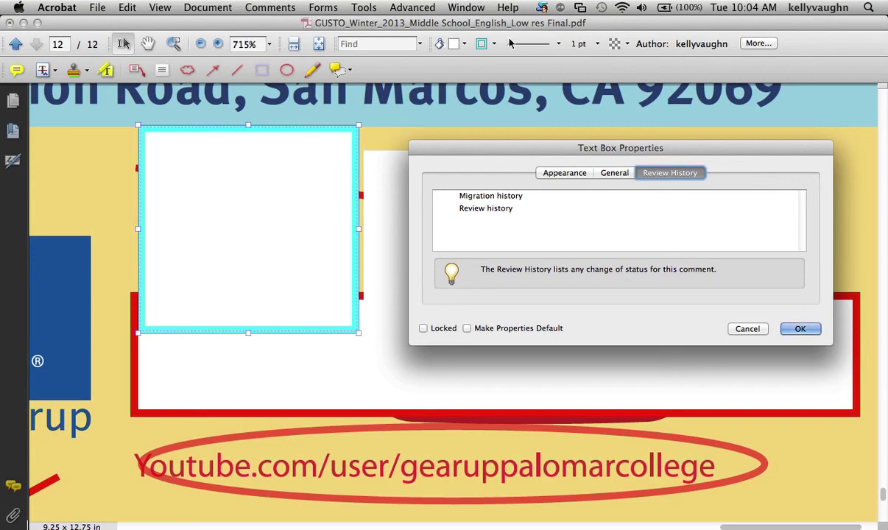
pyautogui.click(802, 329)
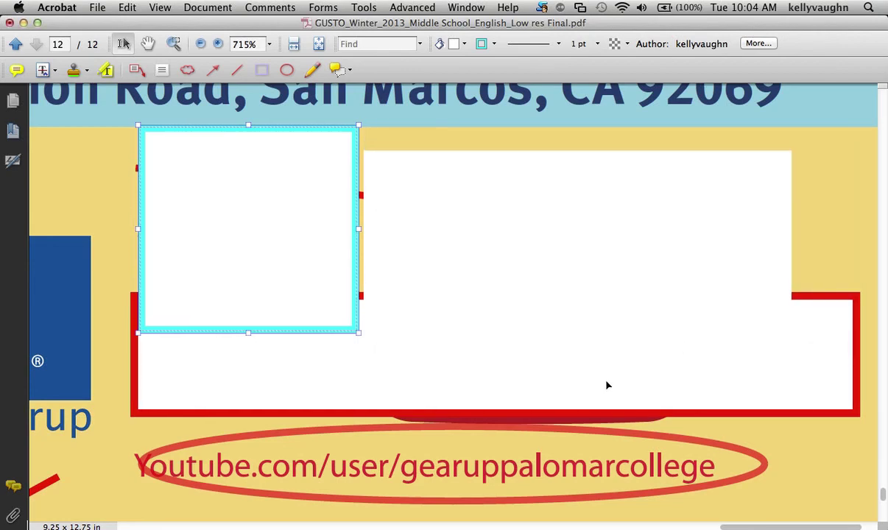
# Select the wide text box, view the whole page, and fit the page to the window width
pyautogui.click(565, 356)
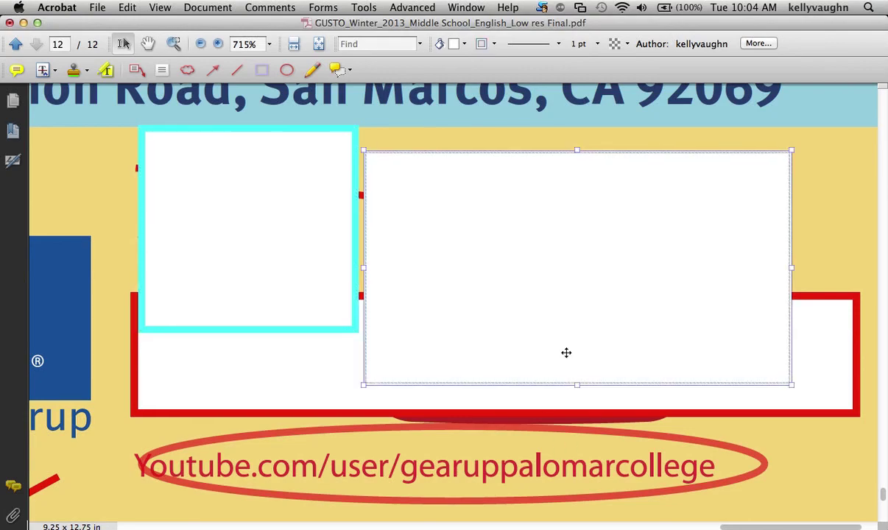
pyautogui.press('super+0')
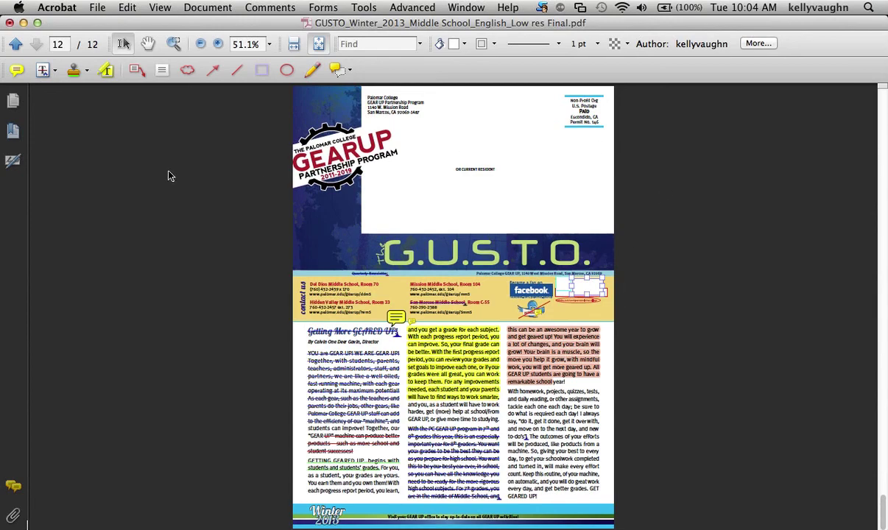
pyautogui.press('super+2')
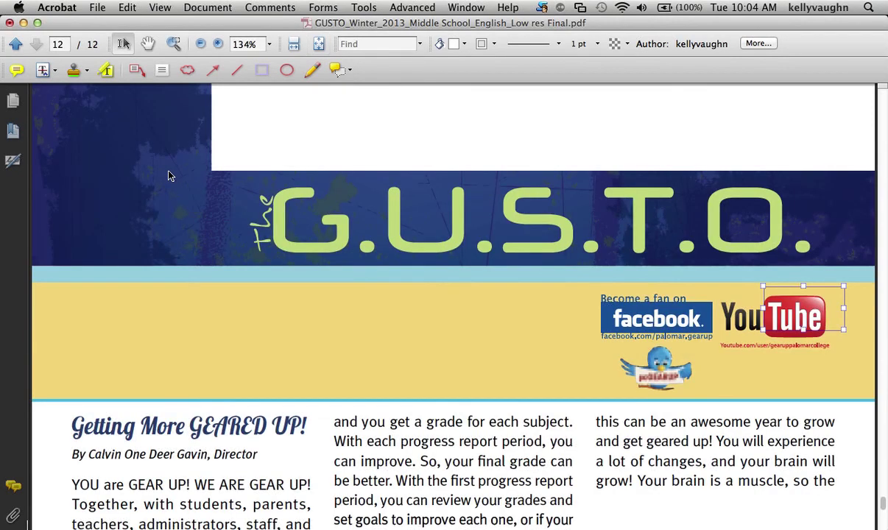